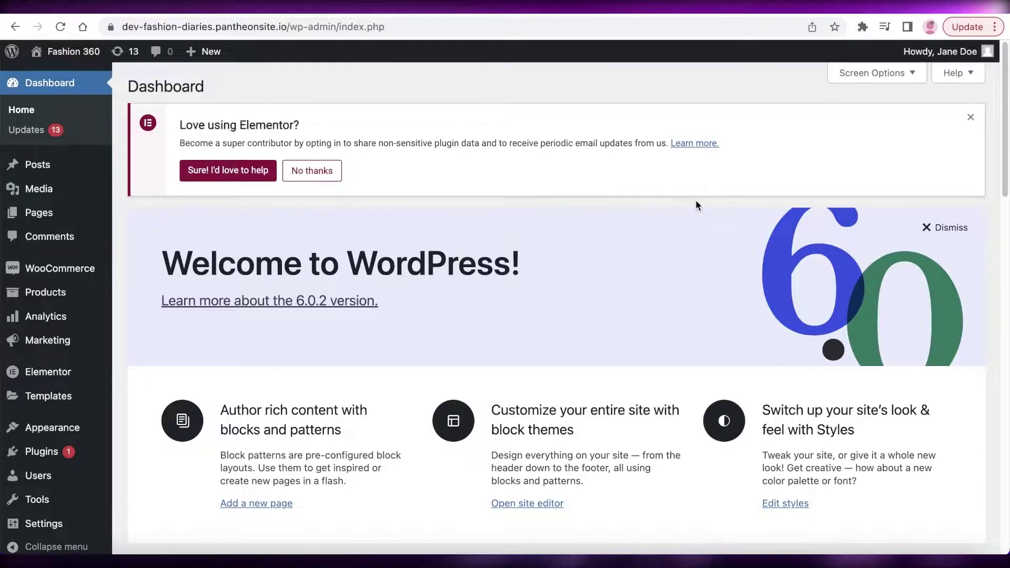
Decline Elementor's data-sharing request and view the WooCommerce home page before returning to the dashboard home.
left_click(312, 172)
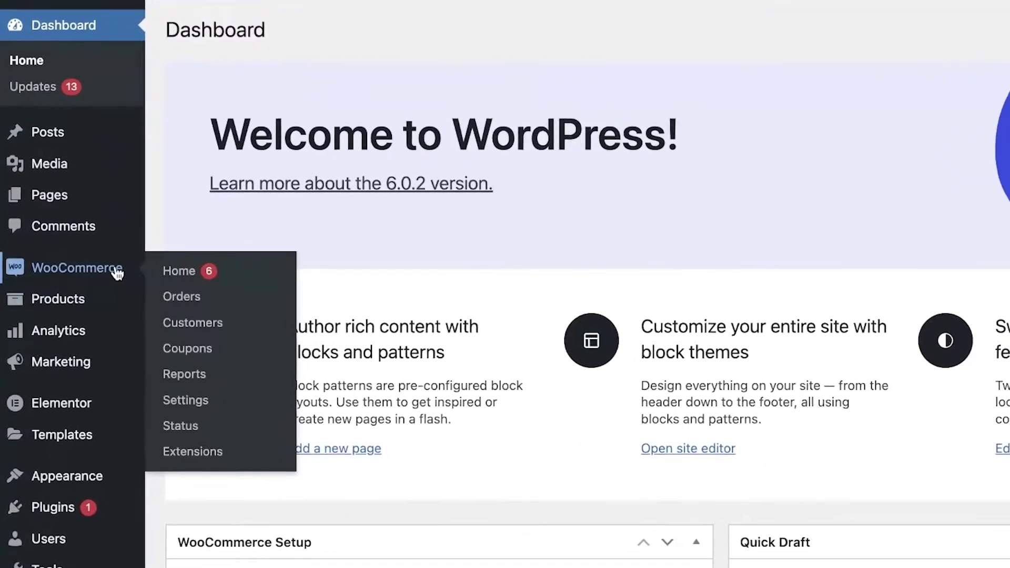
left_click(121, 270)
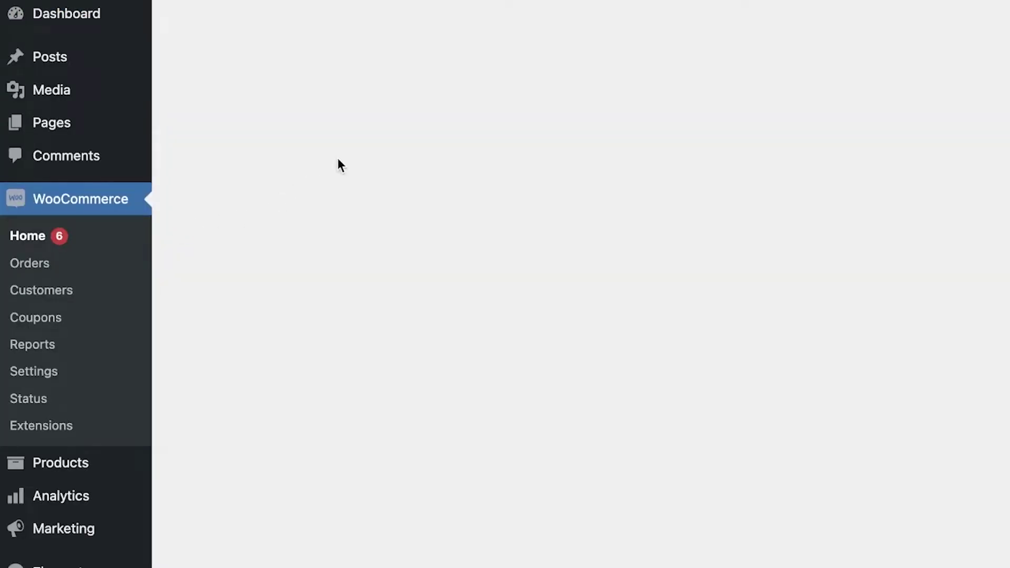
mouse_move(84, 20)
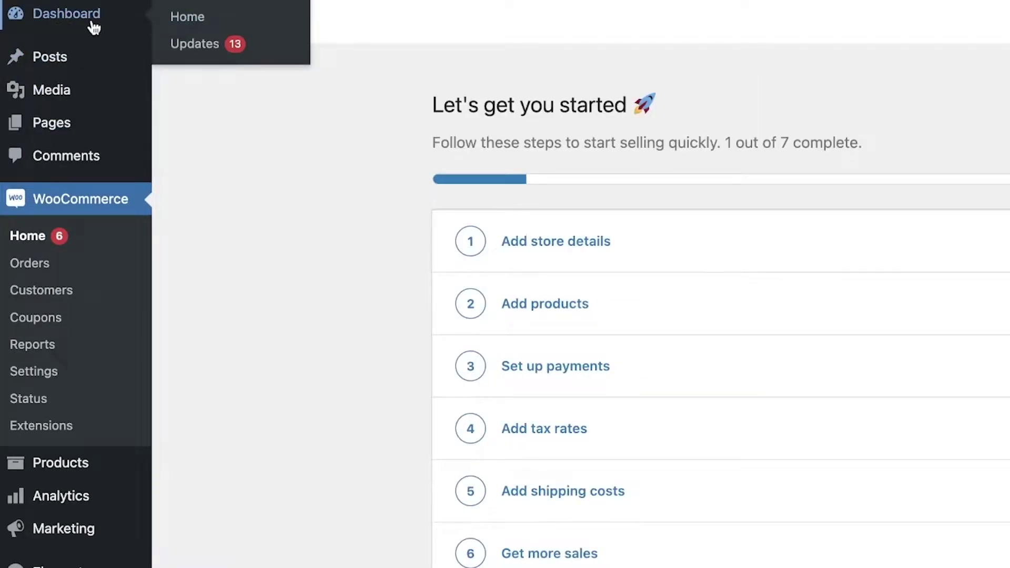
left_click(173, 15)
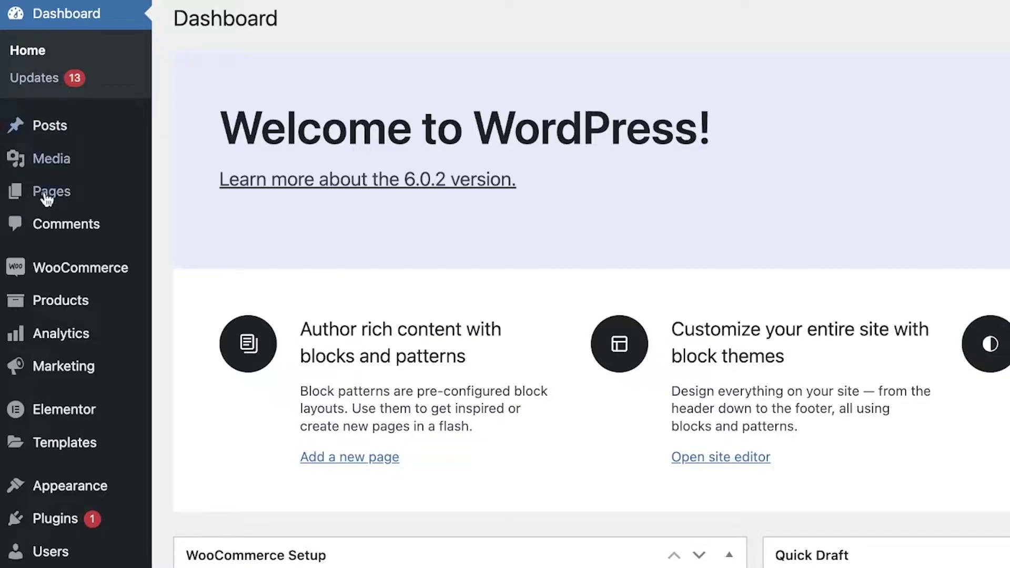
Open the page for adding new plugins to the site.
scroll(356, 249, "down", 1)
scroll(354, 241, "down", 10)
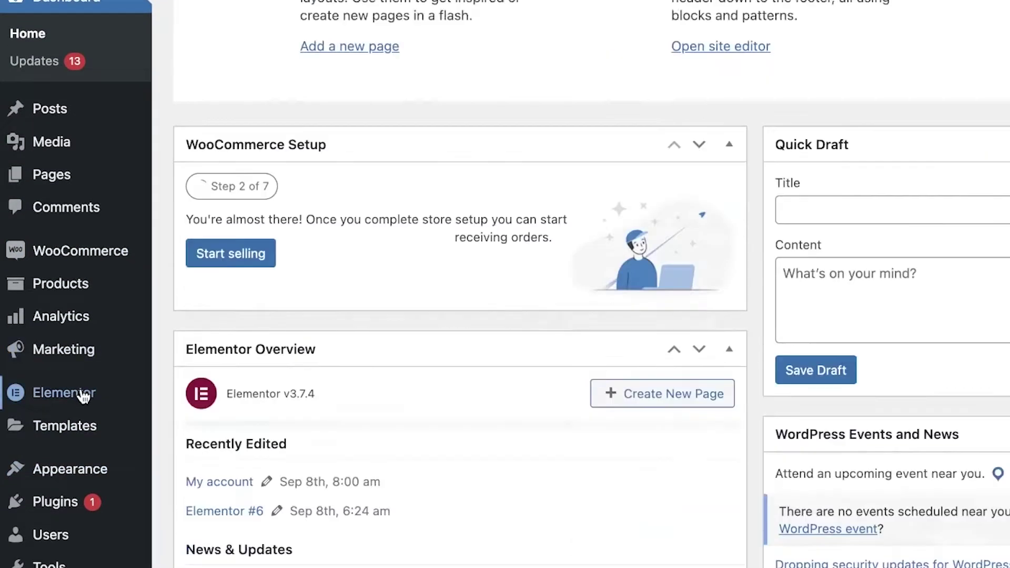
scroll(653, 258, "up", 10)
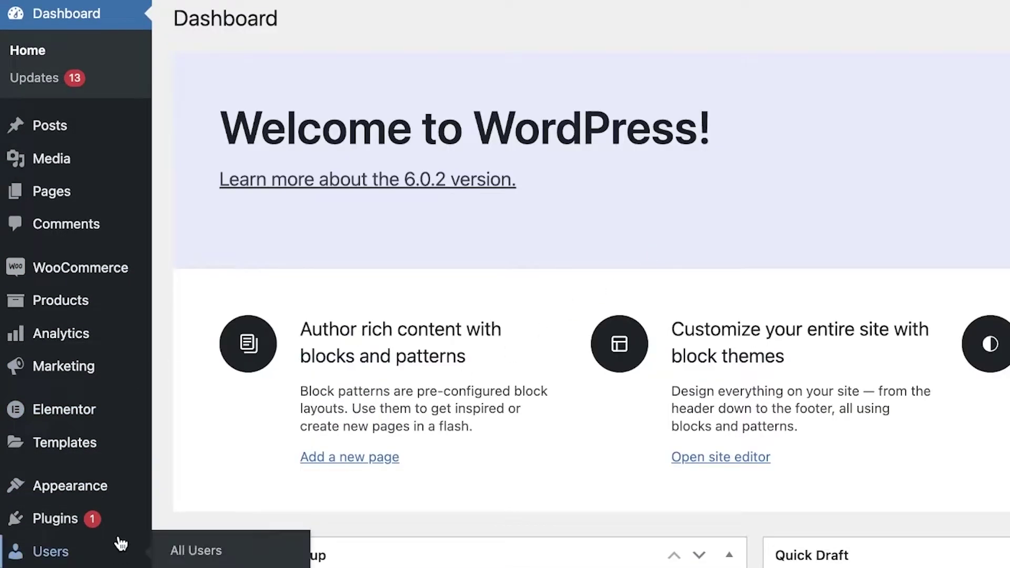
scroll(248, 446, "down", 3)
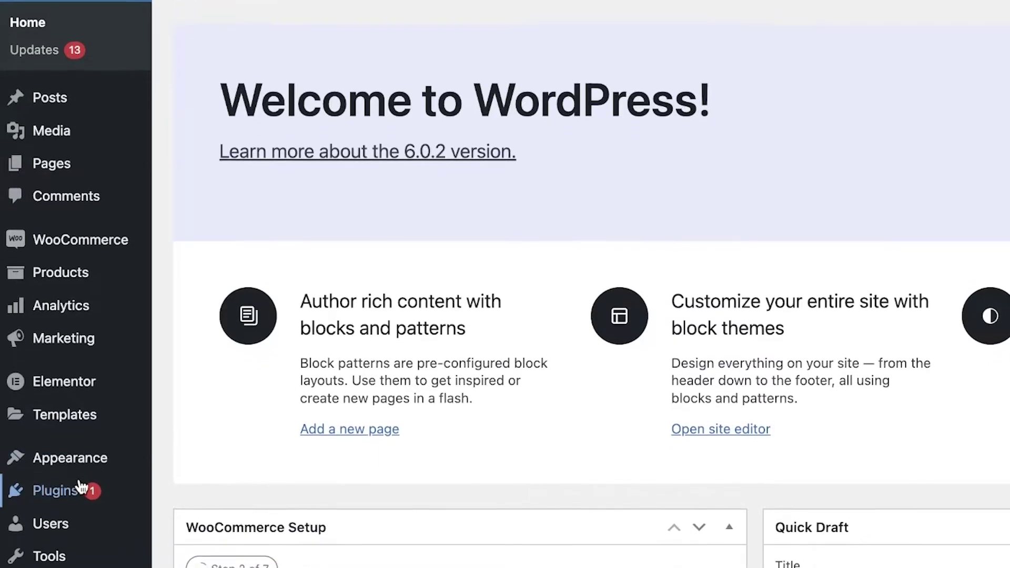
mouse_move(74, 446)
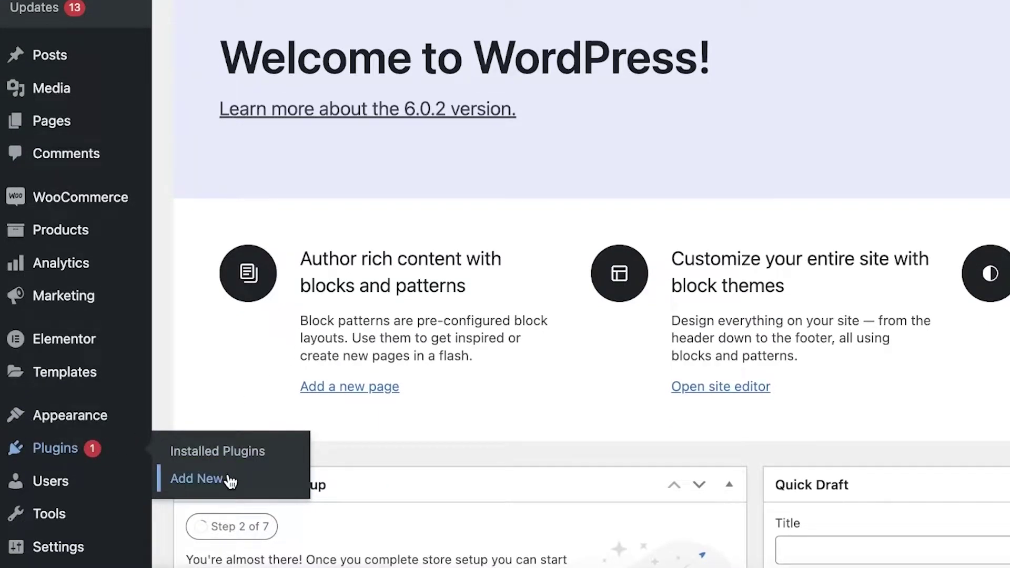
left_click(230, 480)
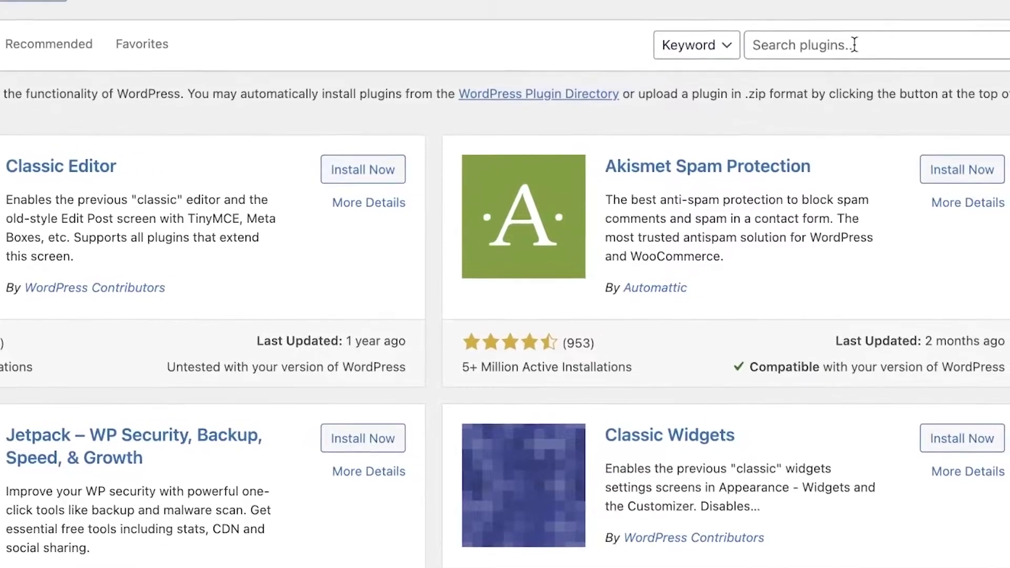
Search the plugin directory for "razorpay" by keyword.
left_click(854, 44)
left_click(788, 22)
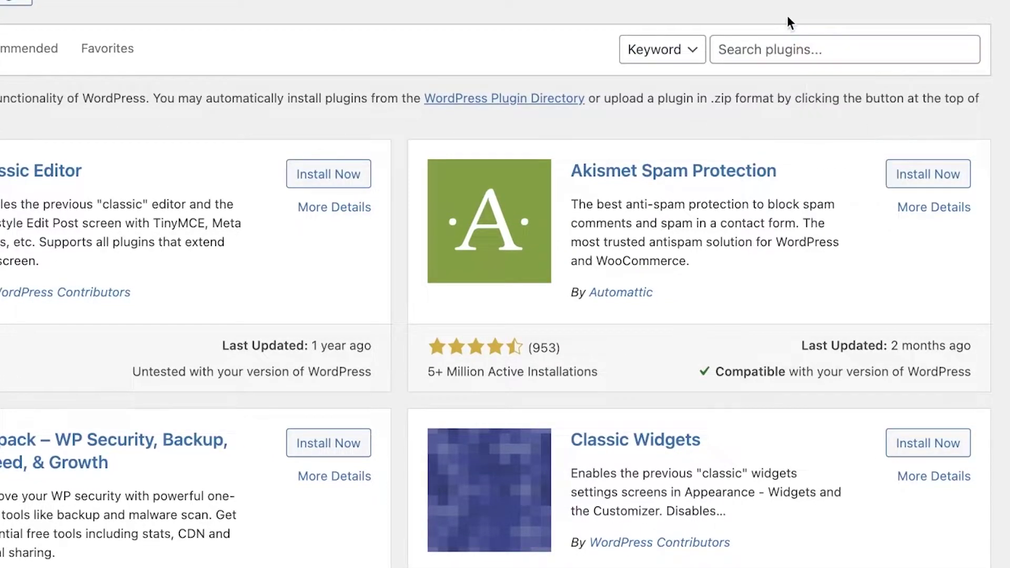
left_click(773, 50)
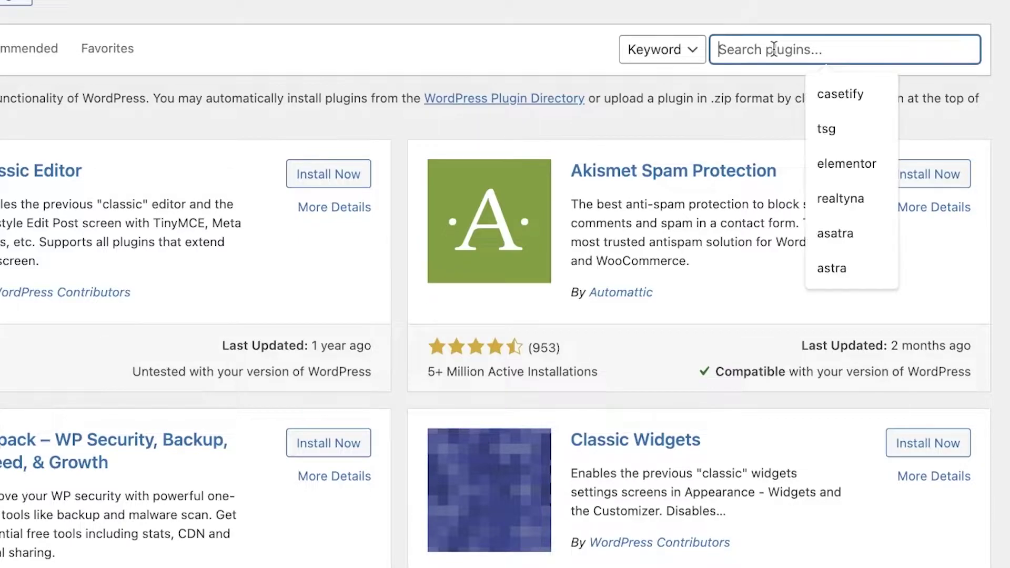
type("razorpay")
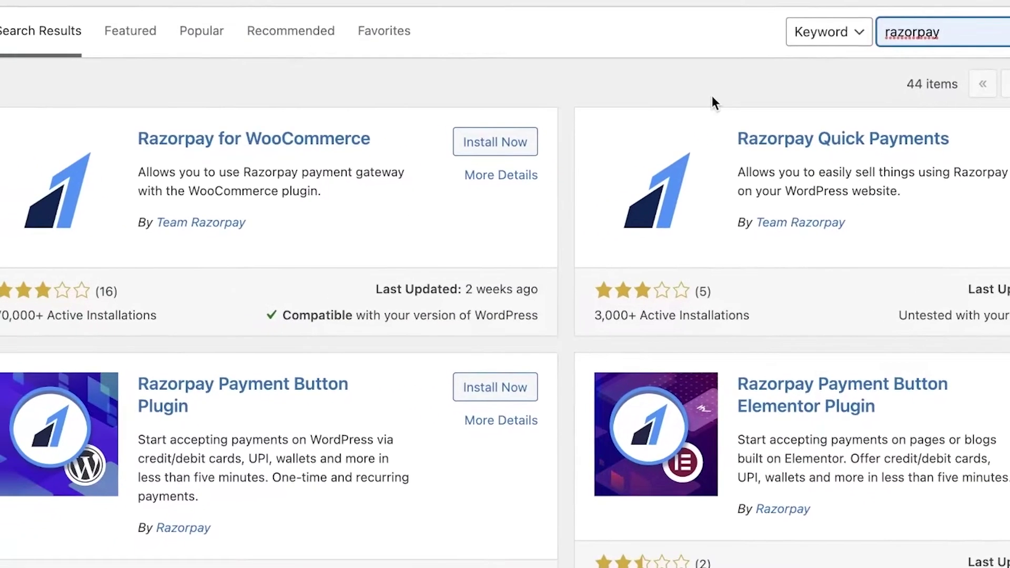
Install the Razorpay for WooCommerce plugin by Team Razorpay from the search results.
scroll(684, 211, "down", 5)
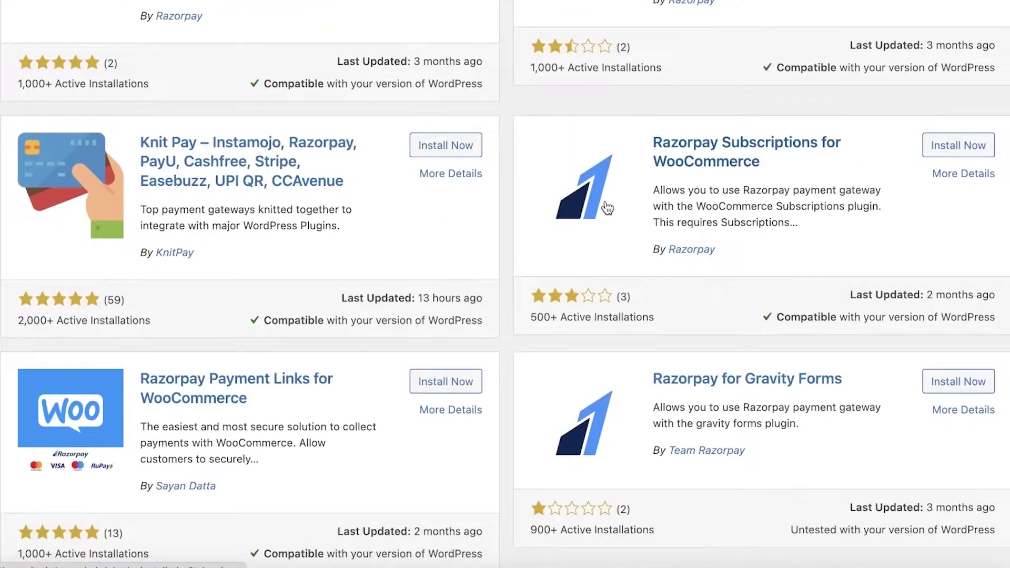
scroll(322, 182, "up", 4)
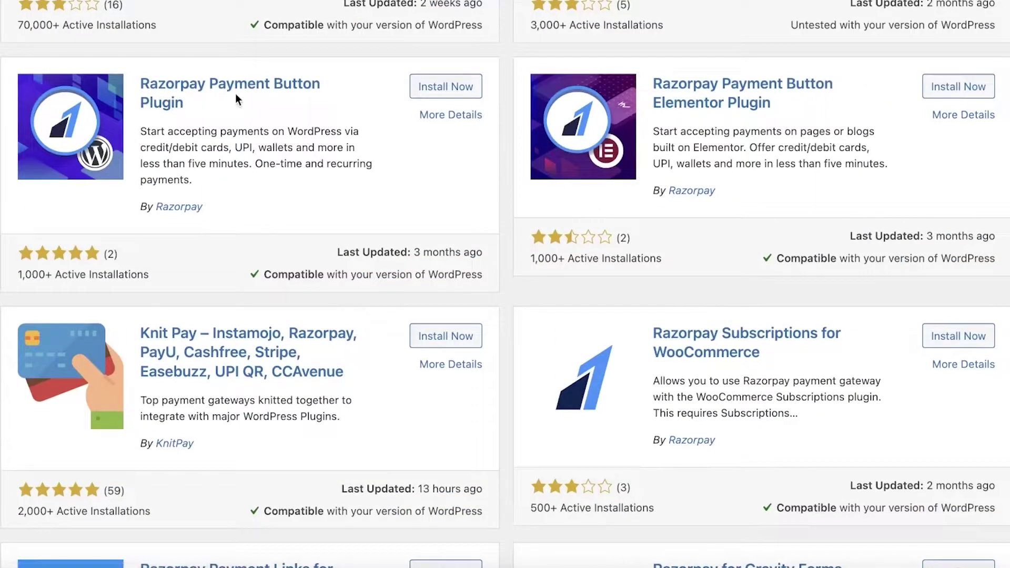
scroll(244, 113, "up", 3)
scroll(258, 79, "up", 1)
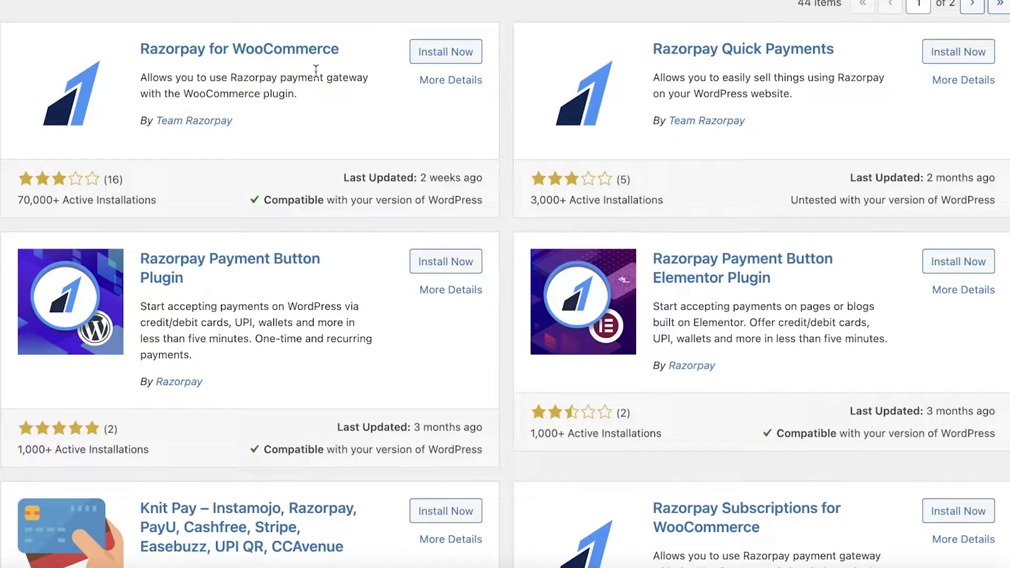
left_click(430, 61)
scroll(434, 59, "up", 1)
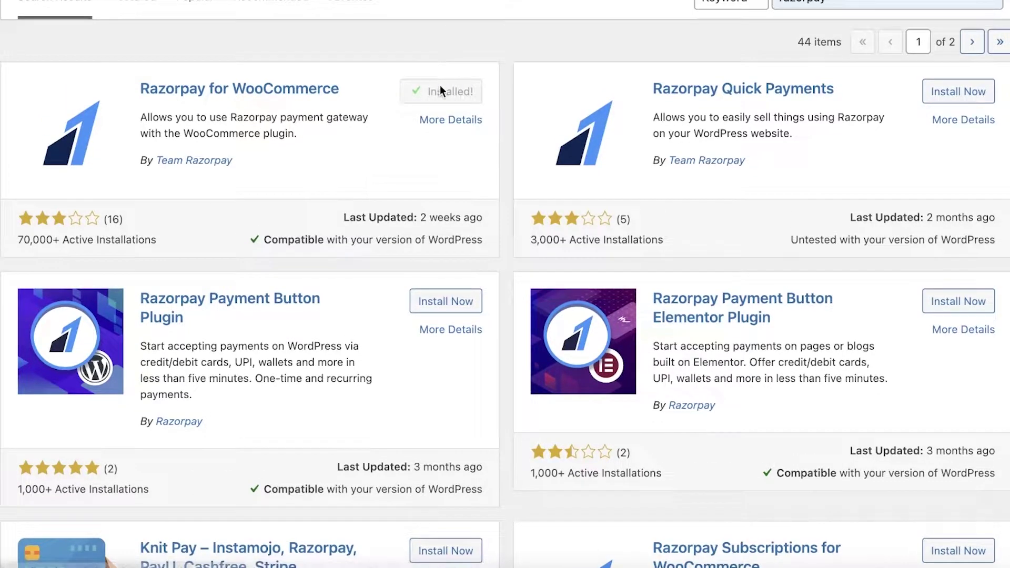
Examine the other Razorpay plugins in the search results, such as Quick Payments, Payment Button Elementor and Subscriptions for WooCommerce.
scroll(487, 139, "down", 20)
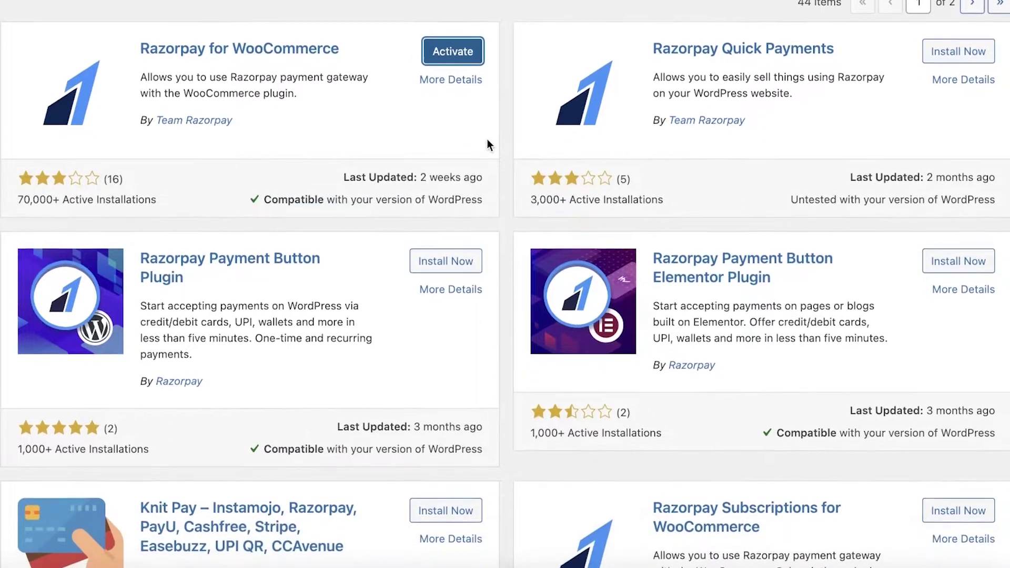
scroll(694, 301, "up", 17)
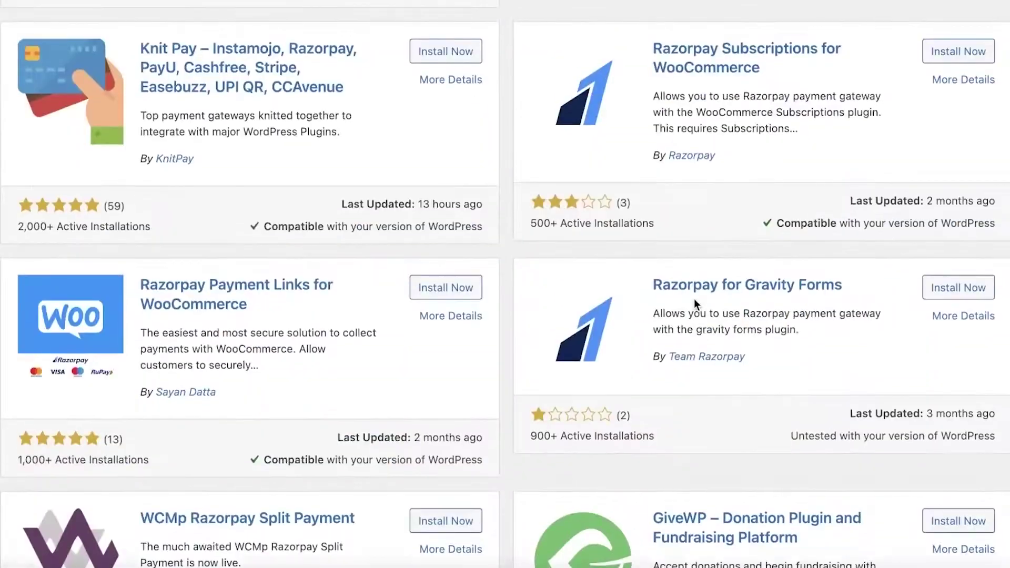
scroll(356, 384, "down", 5)
scroll(355, 380, "up", 1)
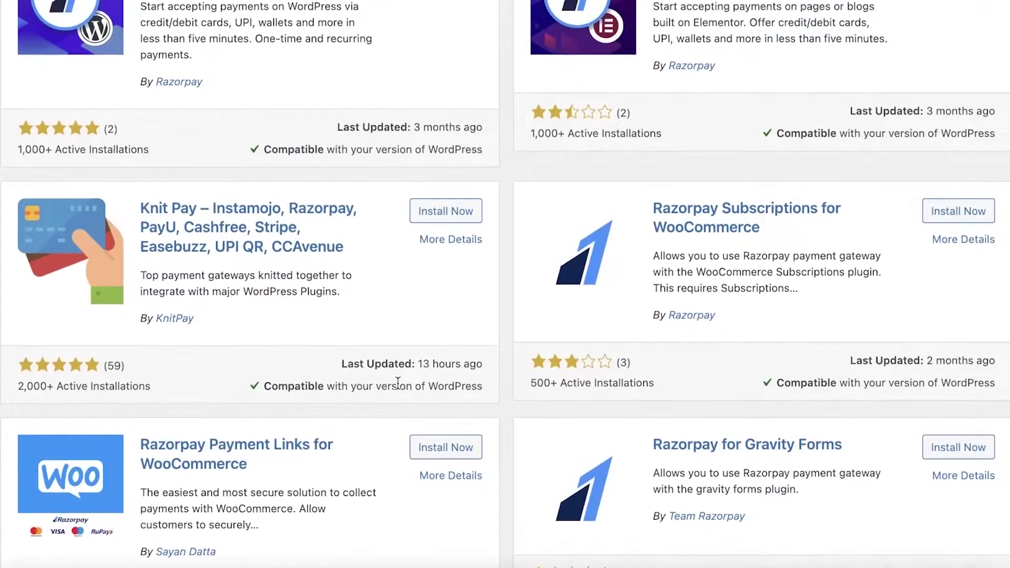
scroll(563, 391, "down", 1)
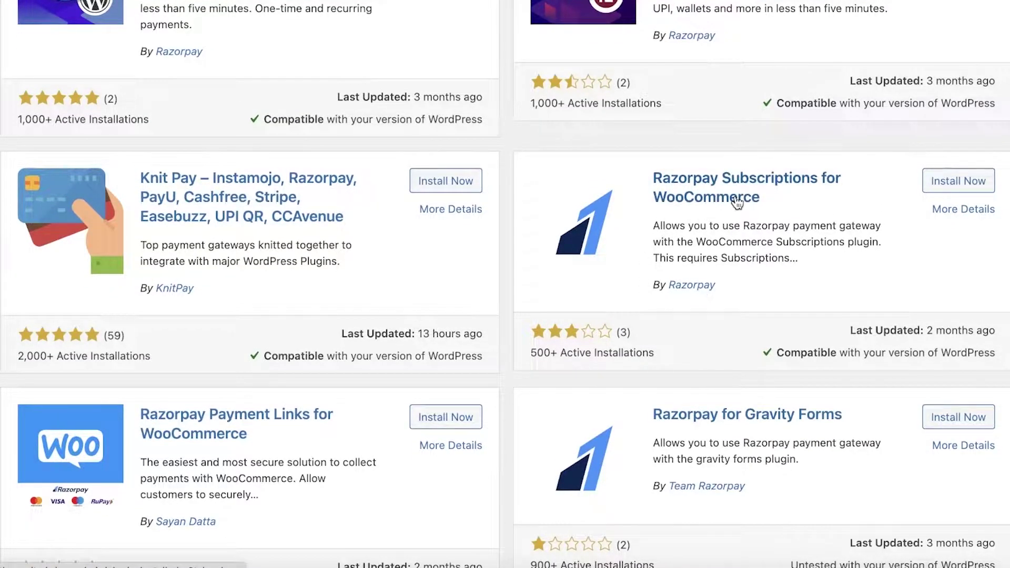
scroll(737, 203, "up", 10)
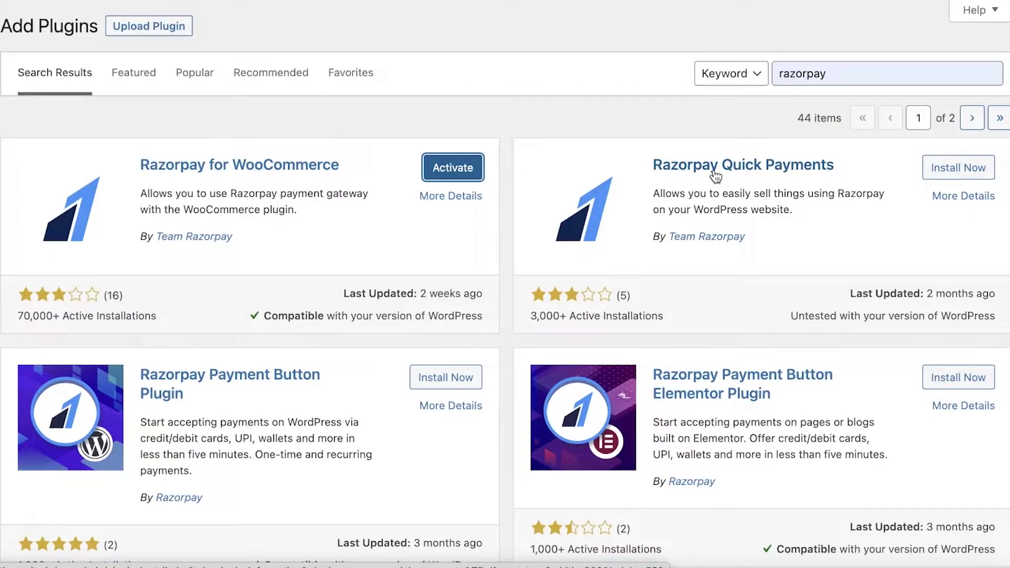
scroll(700, 314, "down", 1)
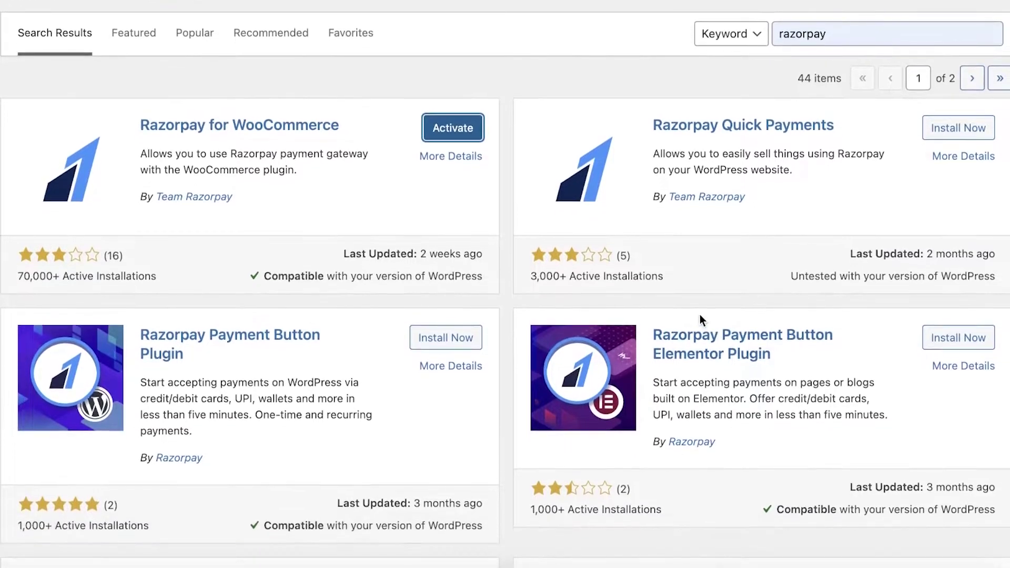
scroll(699, 311, "down", 2)
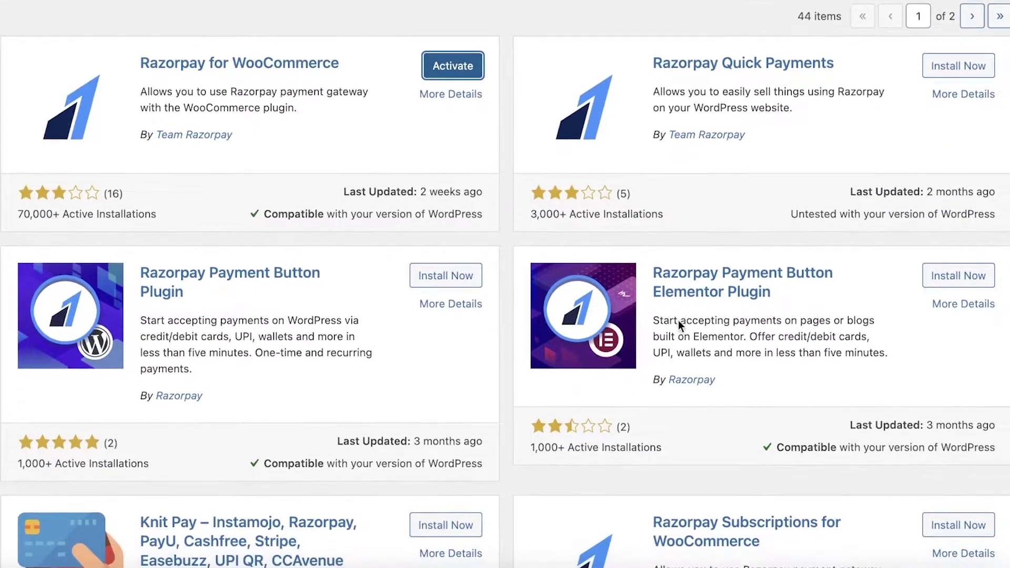
scroll(214, 173, "up", 1)
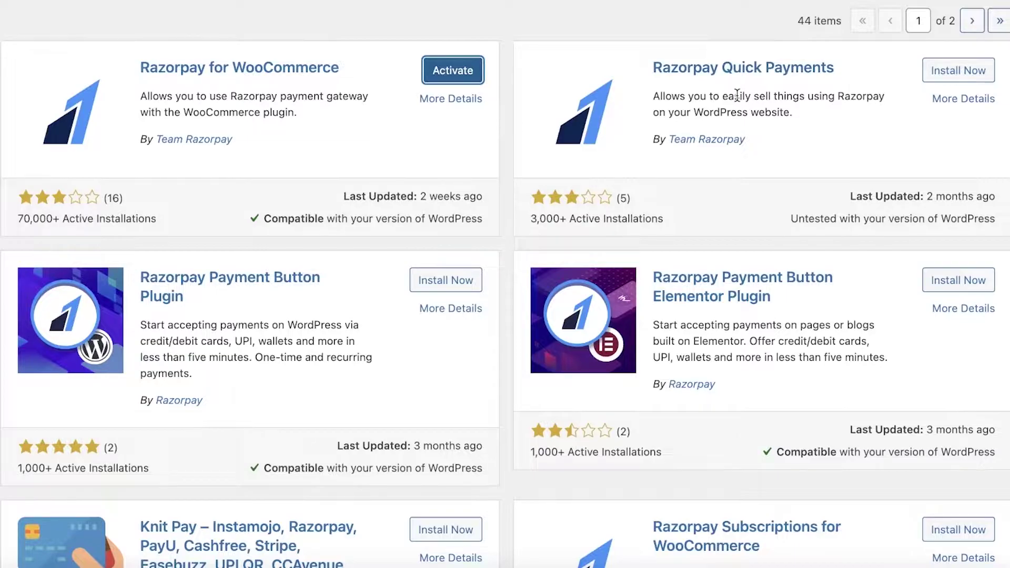
Activate the Razorpay for WooCommerce plugin and open its payment gateway settings.
scroll(737, 95, "up", 1)
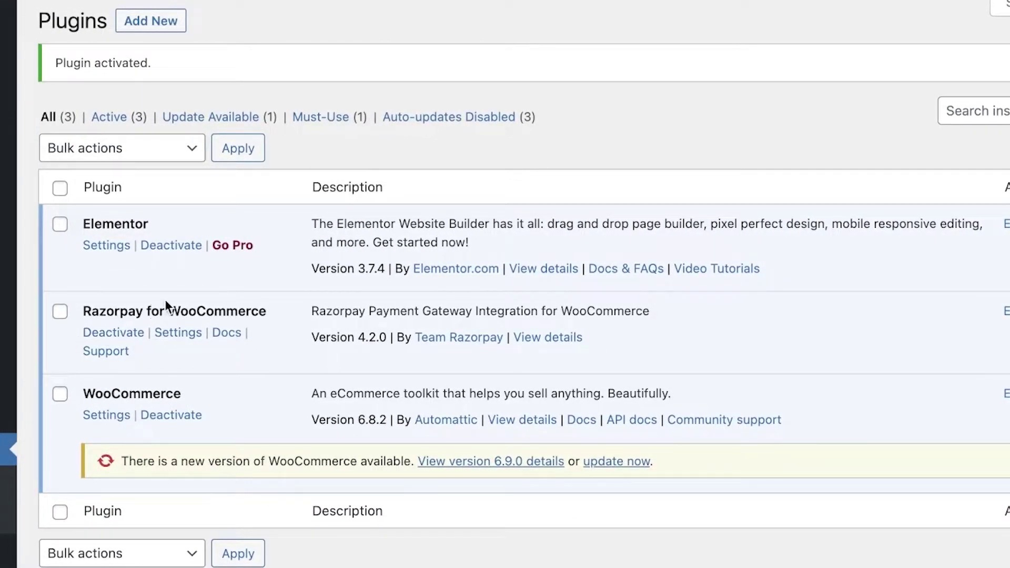
left_click(183, 331)
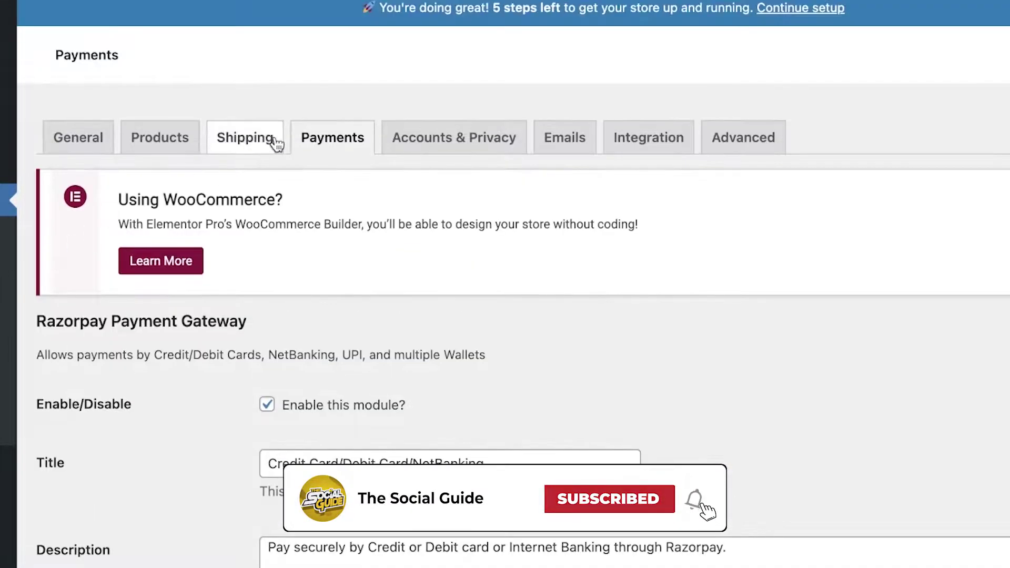
Open the WooCommerce payment methods list and check which methods are enabled, including Razorpay.
left_click(313, 138)
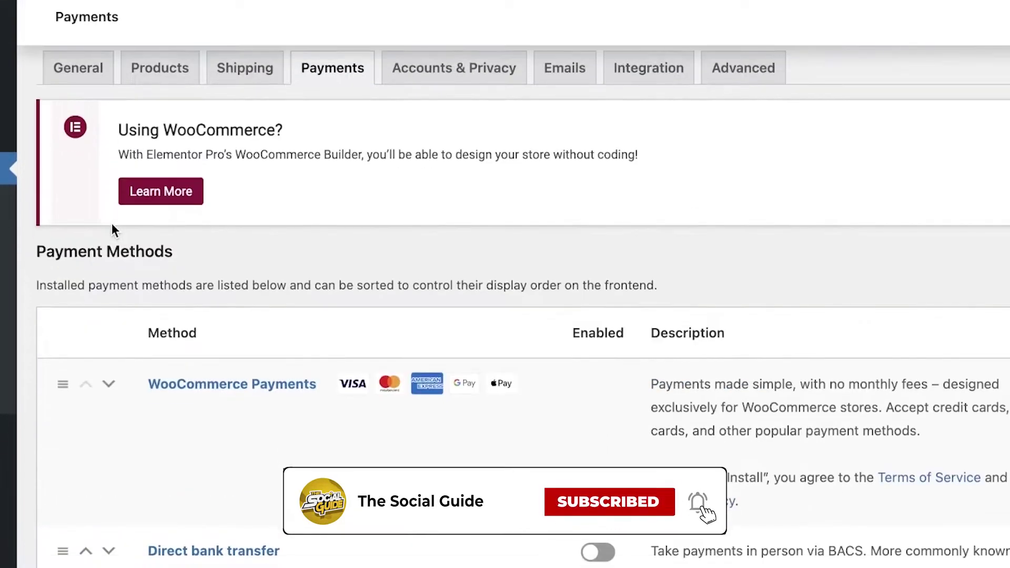
scroll(112, 223, "down", 10)
scroll(368, 241, "up", 5)
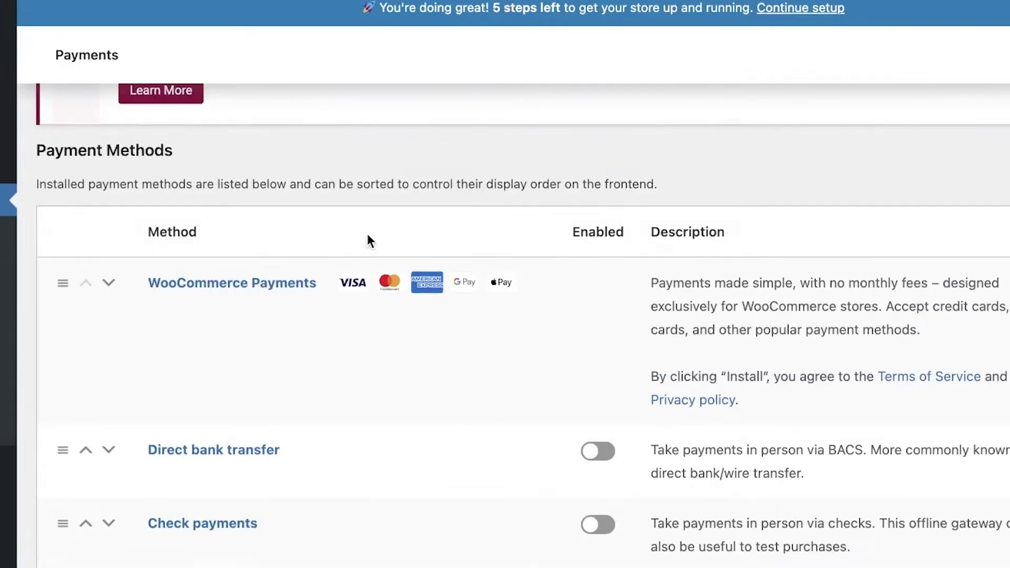
scroll(607, 394, "down", 5)
scroll(573, 338, "up", 8)
scroll(737, 435, "down", 8)
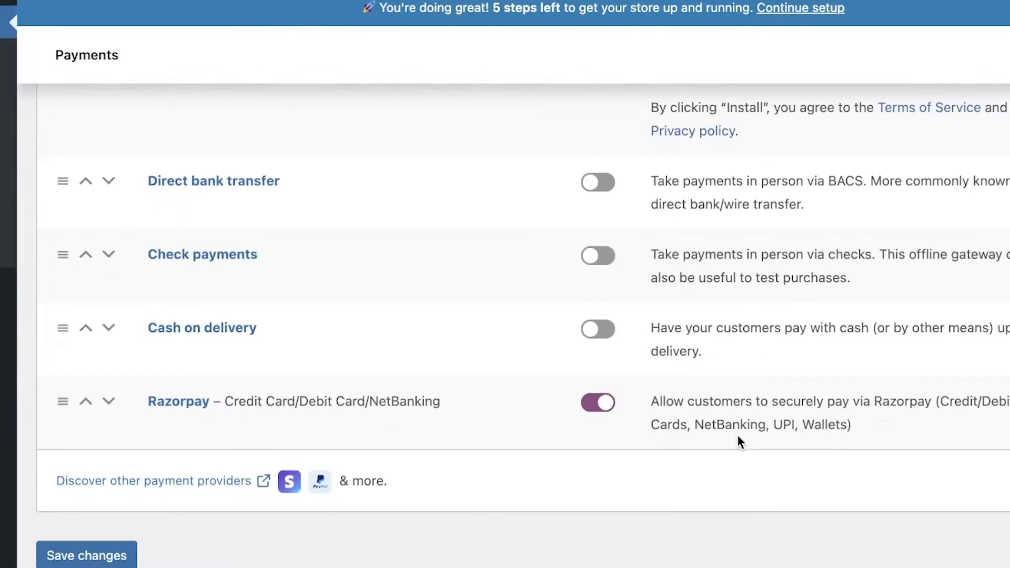
scroll(667, 291, "up", 4)
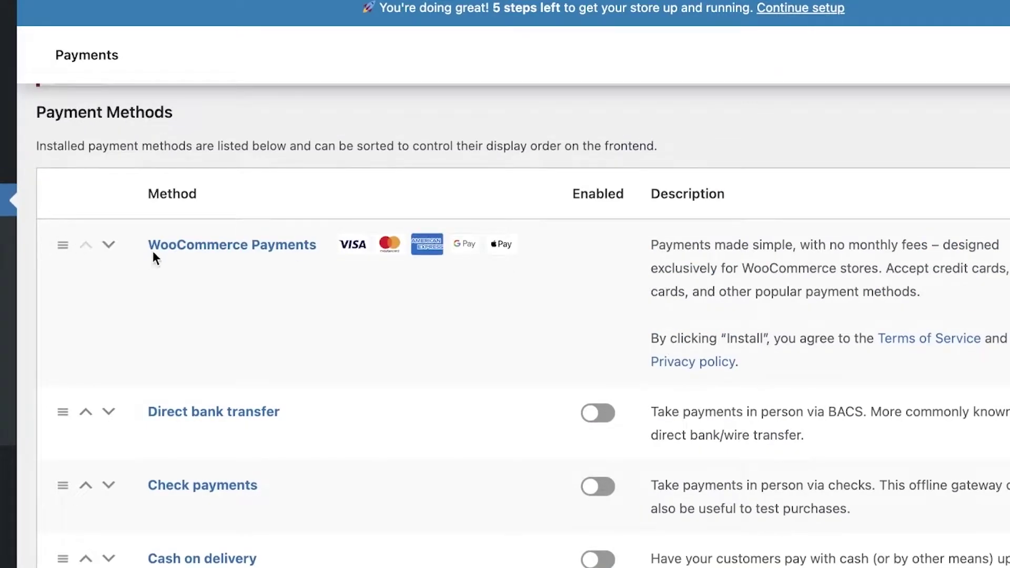
scroll(307, 273, "down", 4)
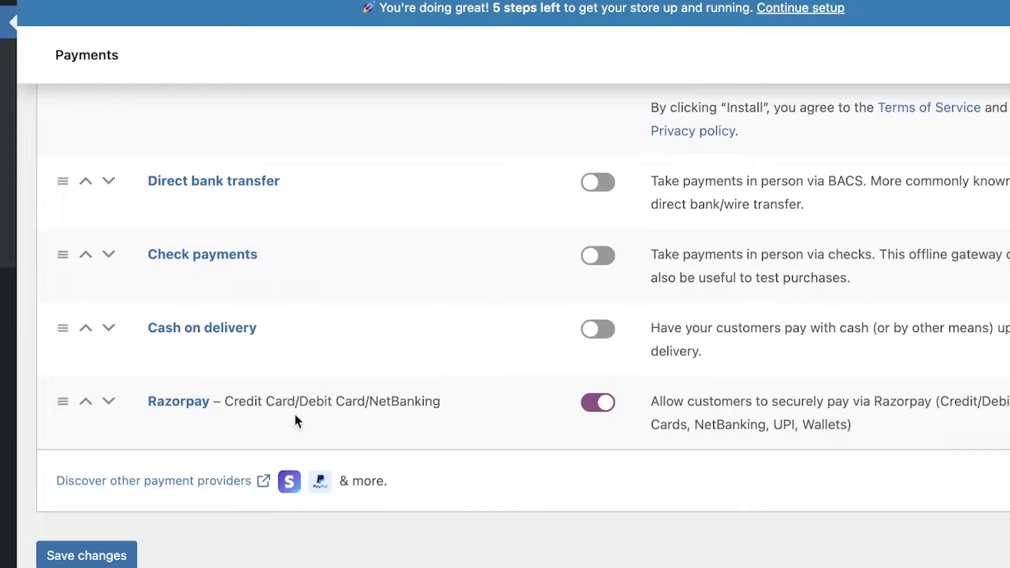
scroll(513, 316, "up", 1)
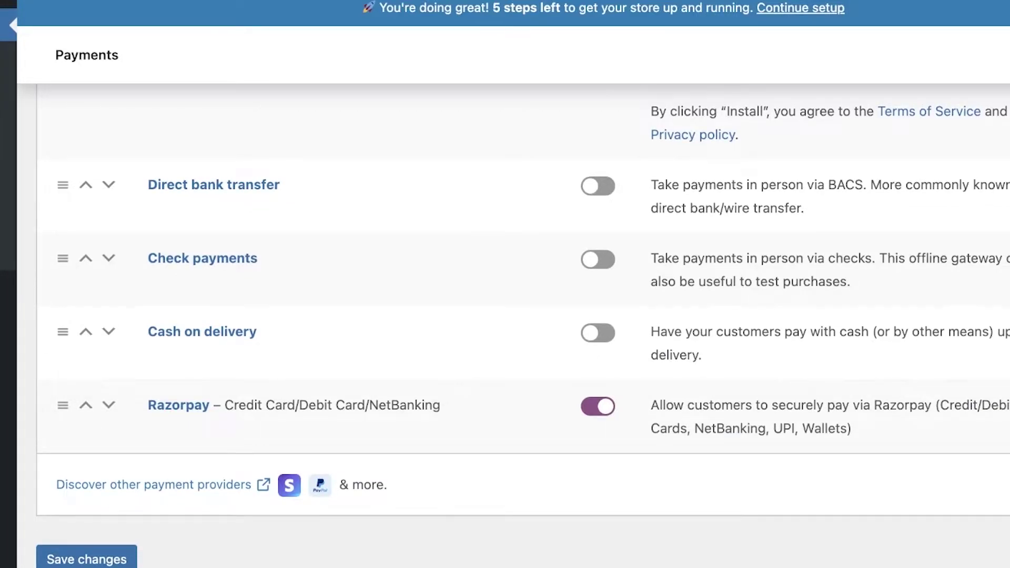
Return to the dashboard and open the general settings of WooCommerce.
scroll(513, 316, "up", 8)
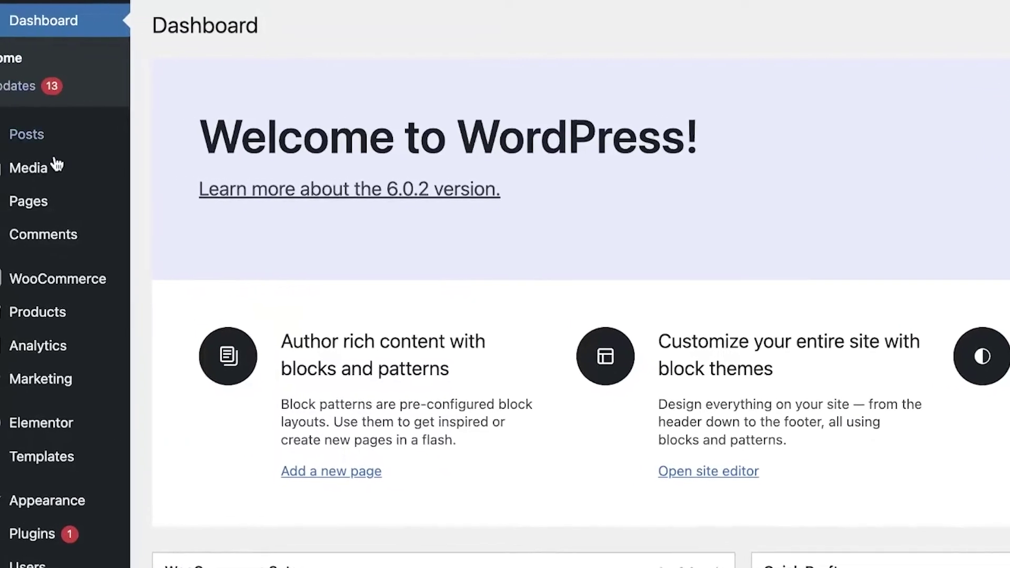
left_click(105, 293)
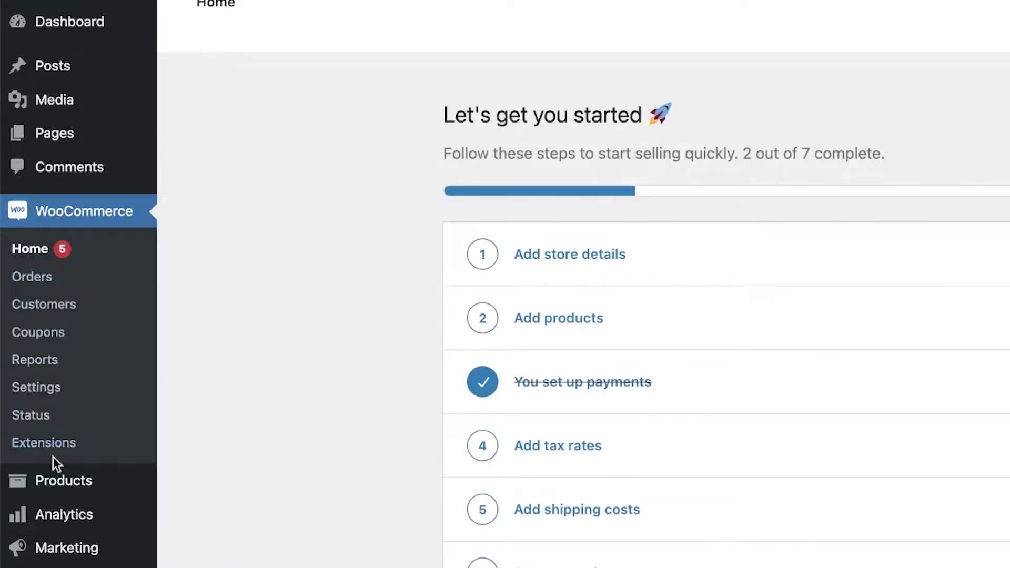
left_click(30, 394)
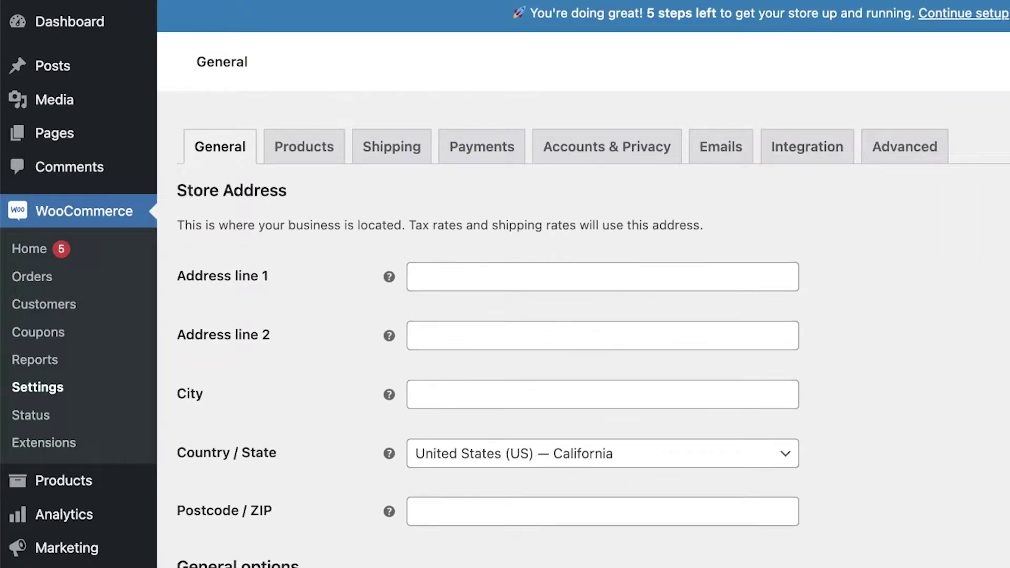
Open the WooCommerce payment settings and review the list of installed payment methods.
left_click(473, 153)
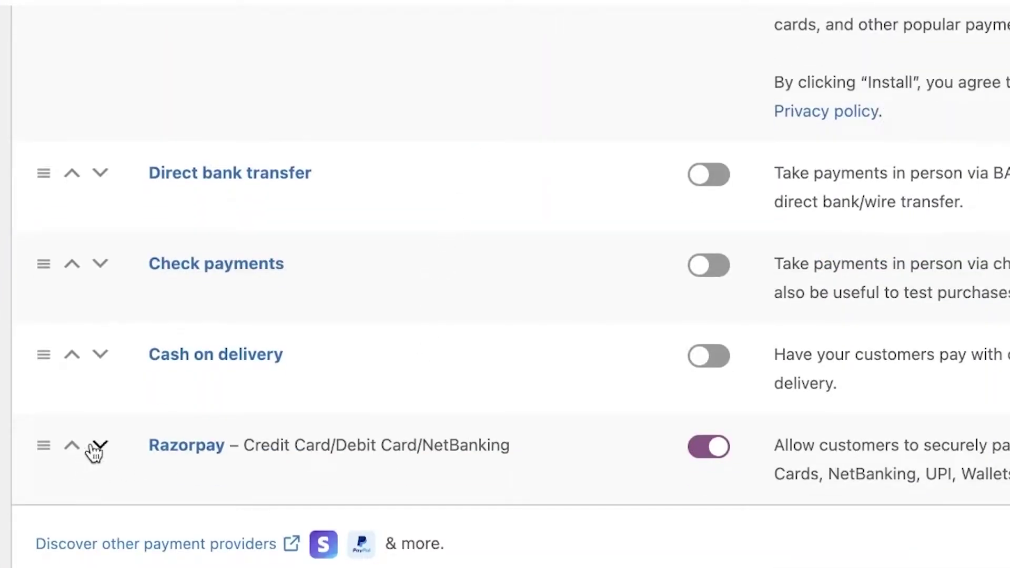
scroll(280, 433, "up", 5)
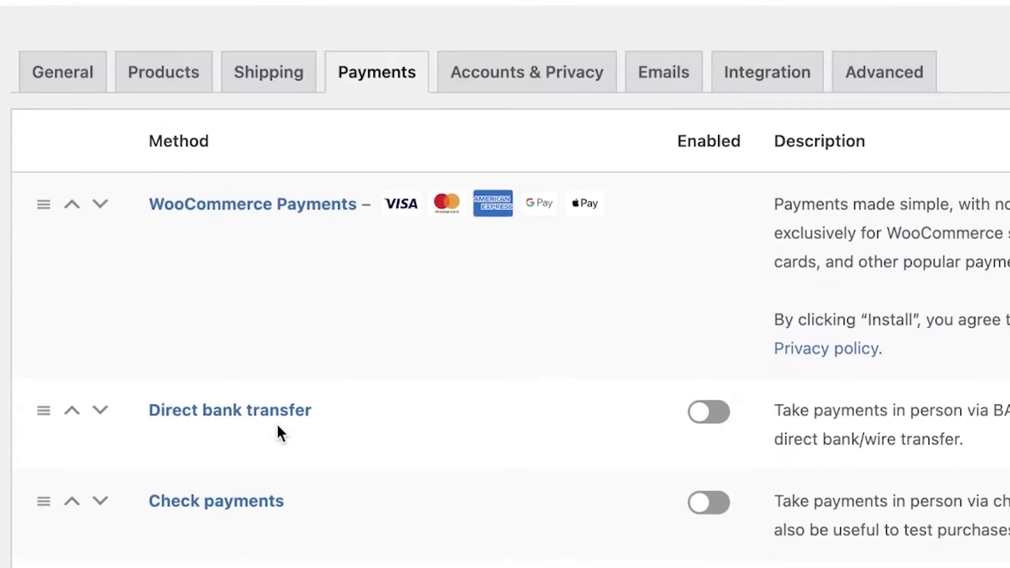
scroll(636, 416, "down", 5)
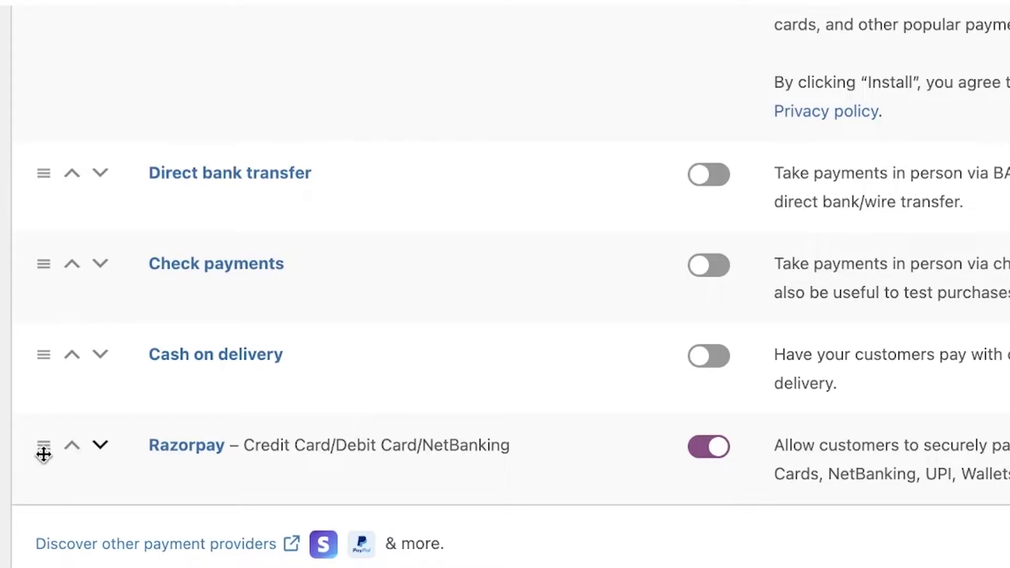
Move Razorpay to the first position in the payment methods list, above WooCommerce Payments.
left_click_drag(44, 453, 50, 145)
left_click(544, 386)
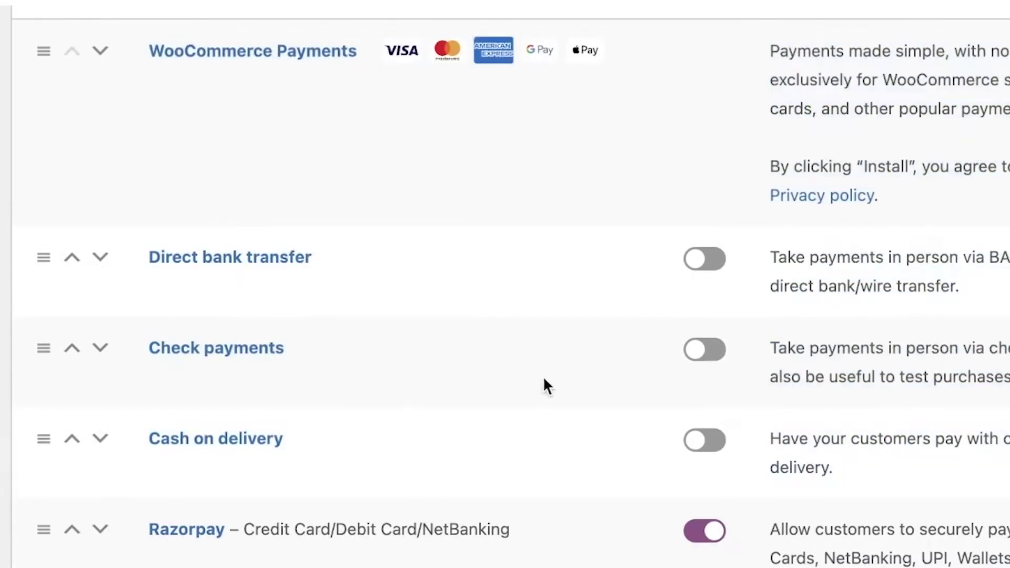
left_click(72, 532)
left_click(72, 486)
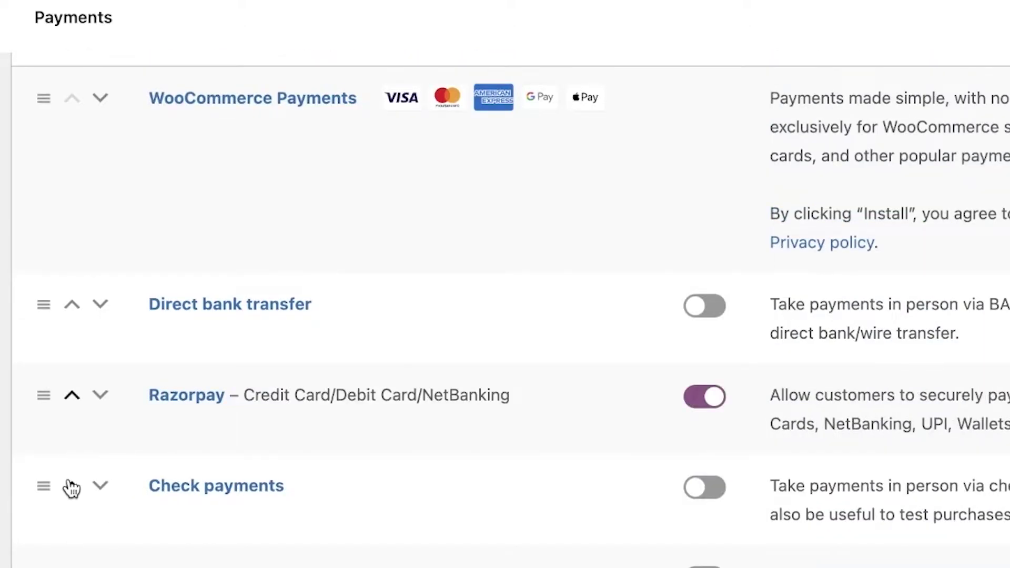
left_click(72, 395)
left_click(72, 304)
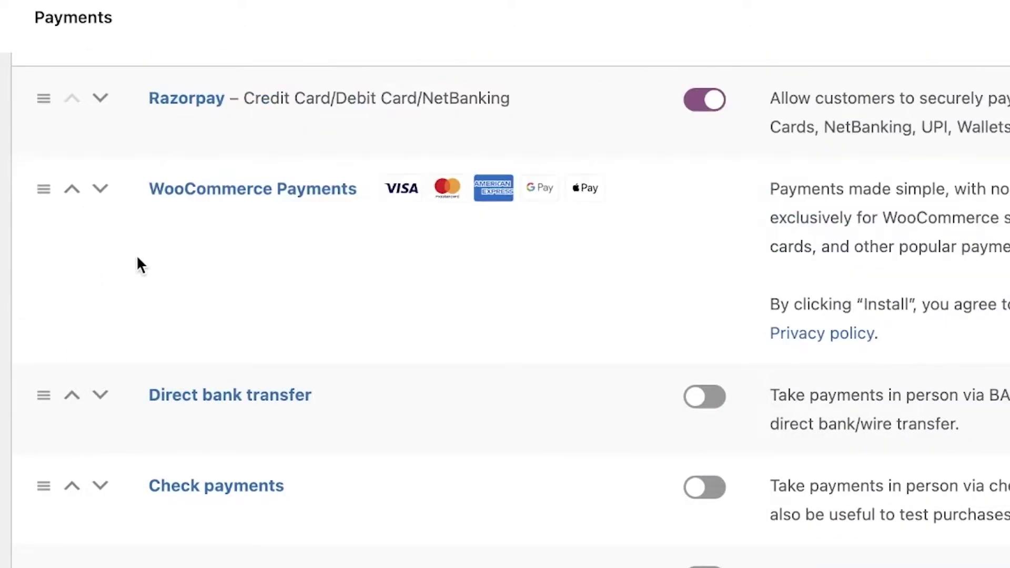
scroll(137, 316, "up", 5)
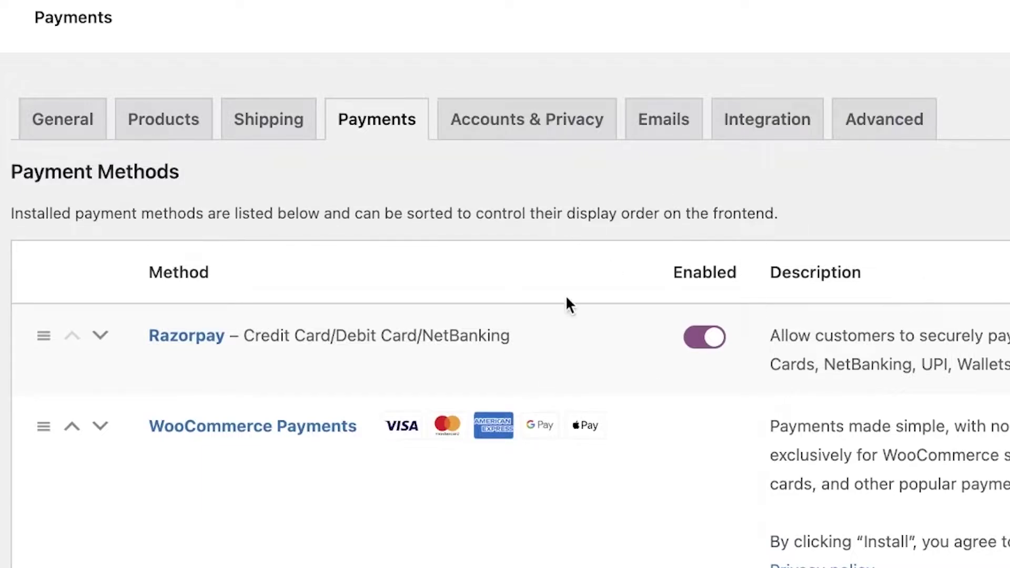
Open the Razorpay gateway settings and examine the title, description, Key ID, Key Secret and payment action fields.
left_click(704, 337)
left_click(707, 343)
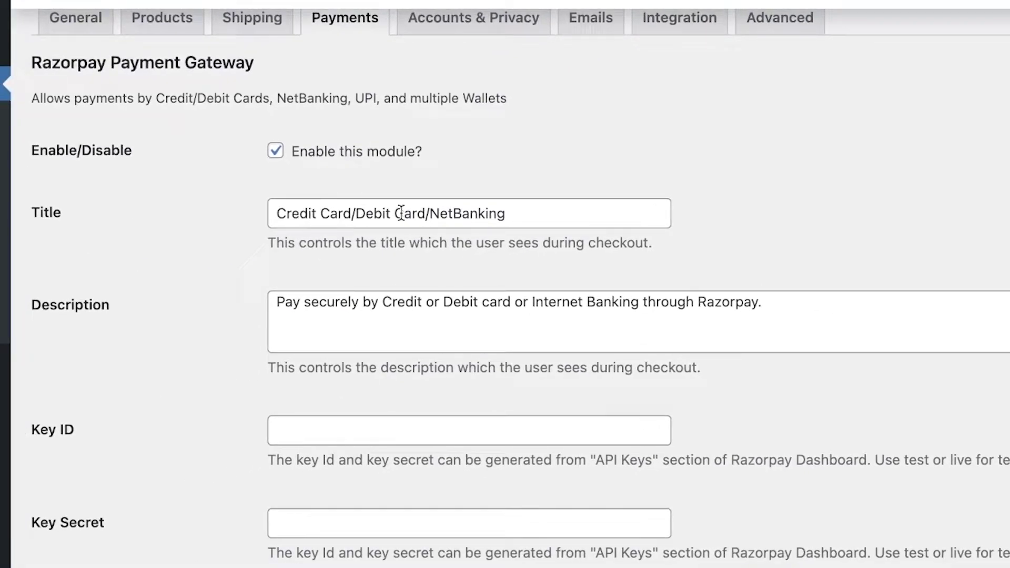
scroll(664, 237, "down", 8)
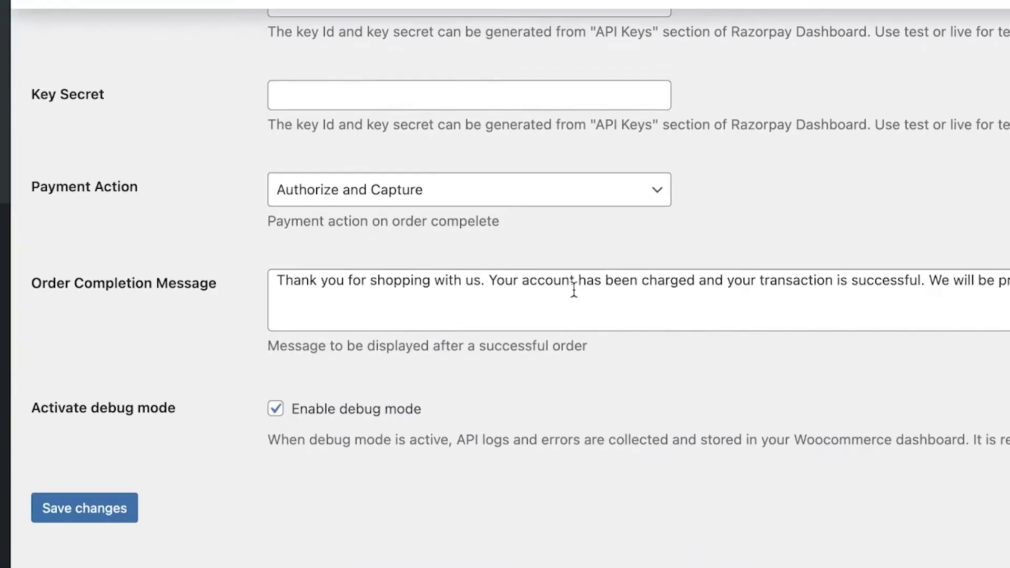
scroll(397, 241, "up", 6)
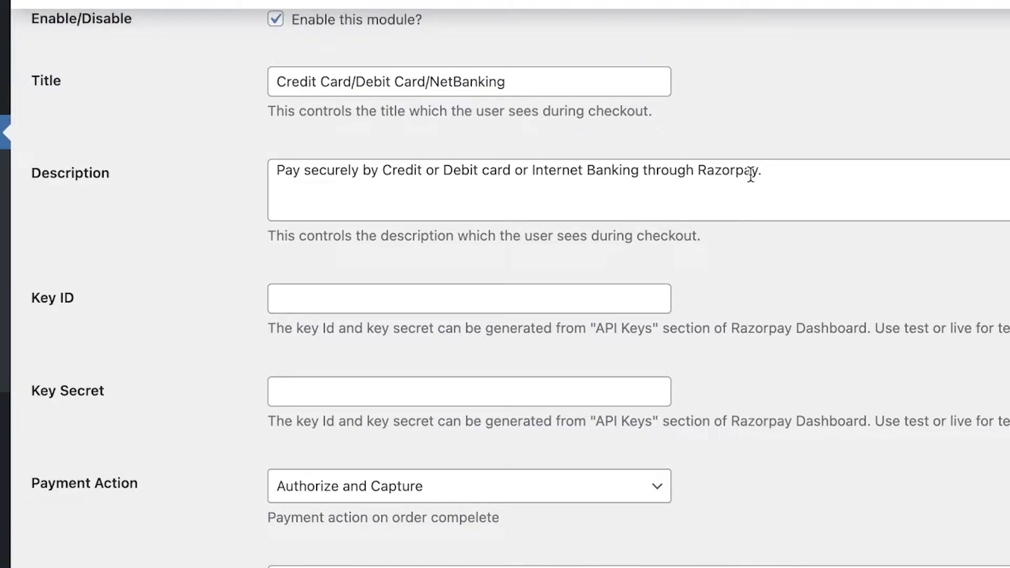
left_click(563, 298)
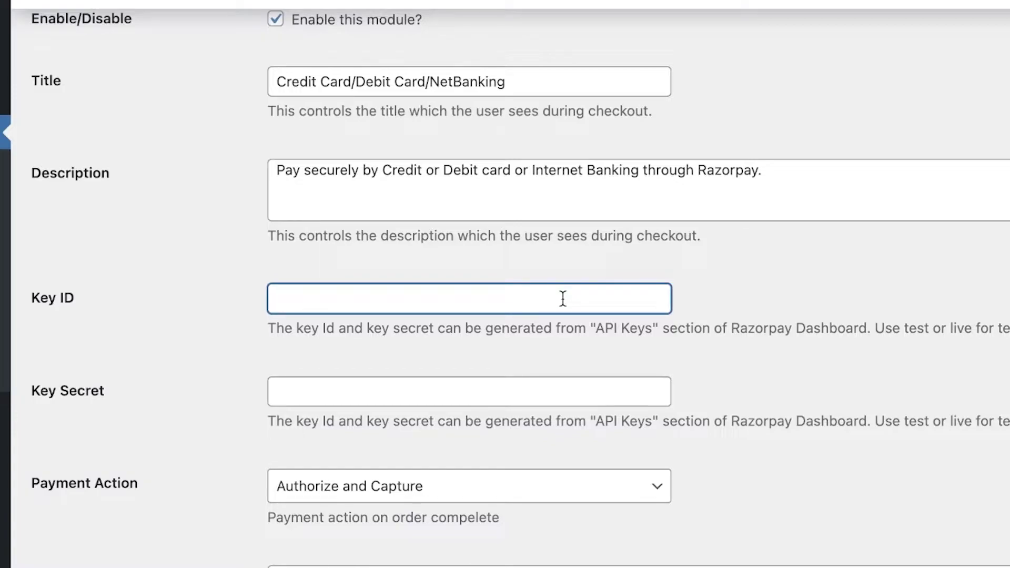
scroll(826, 226, "down", 5)
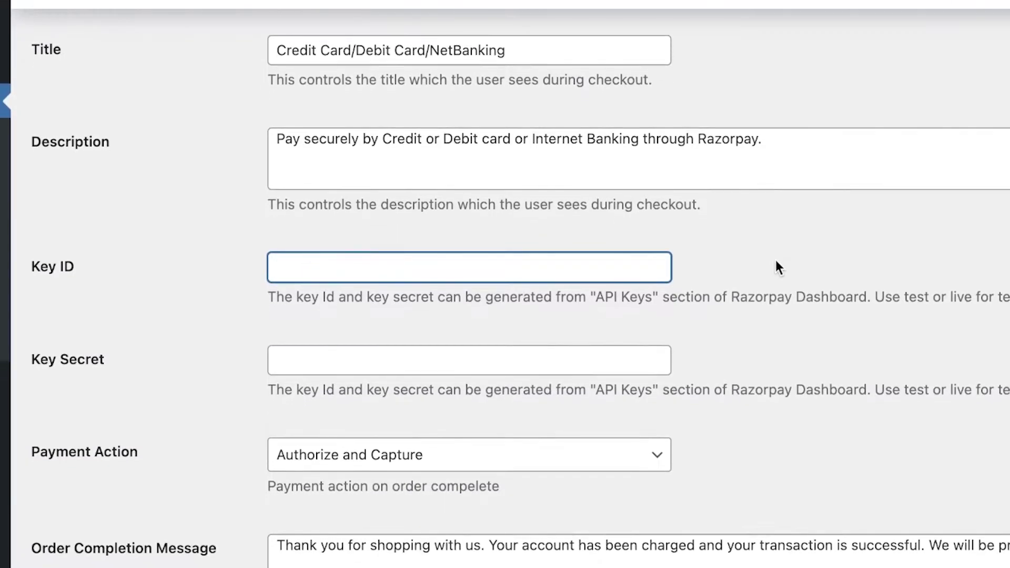
scroll(826, 147, "up", 3)
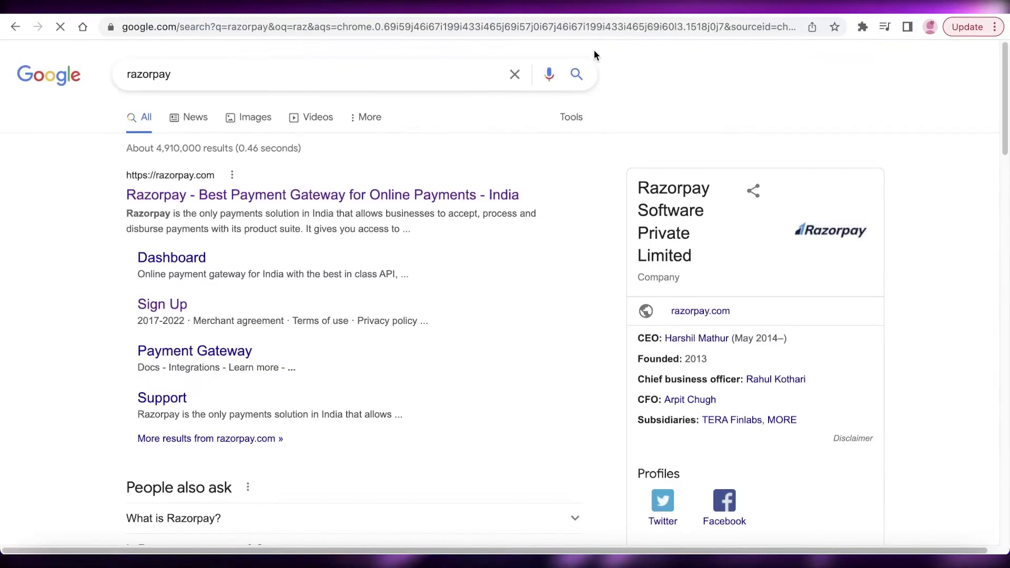
Switch to the Google results for razorpay, open the official Razorpay website and look over its homepage.
left_click(225, 195)
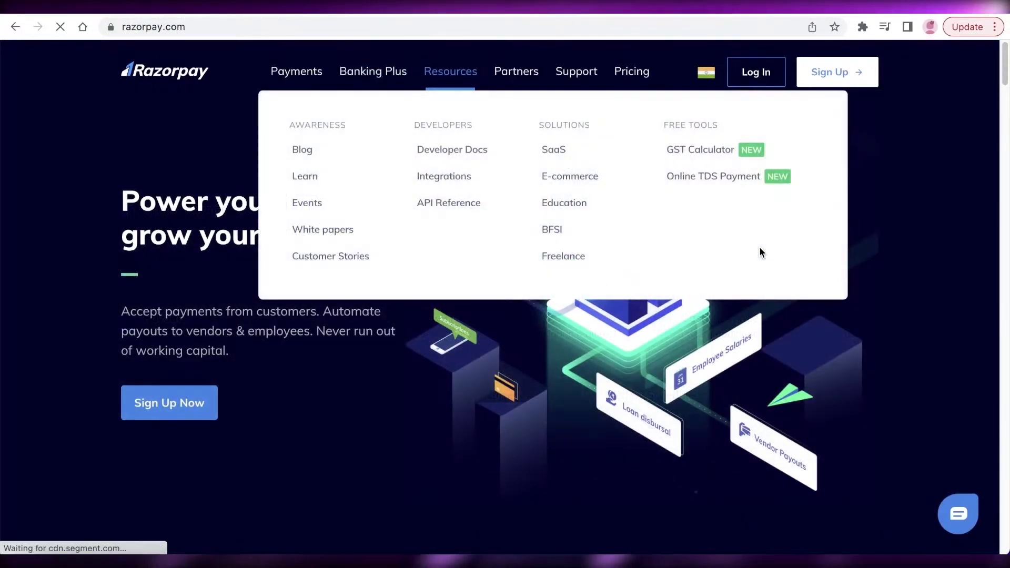
scroll(970, 221, "down", 7)
scroll(946, 278, "down", 7)
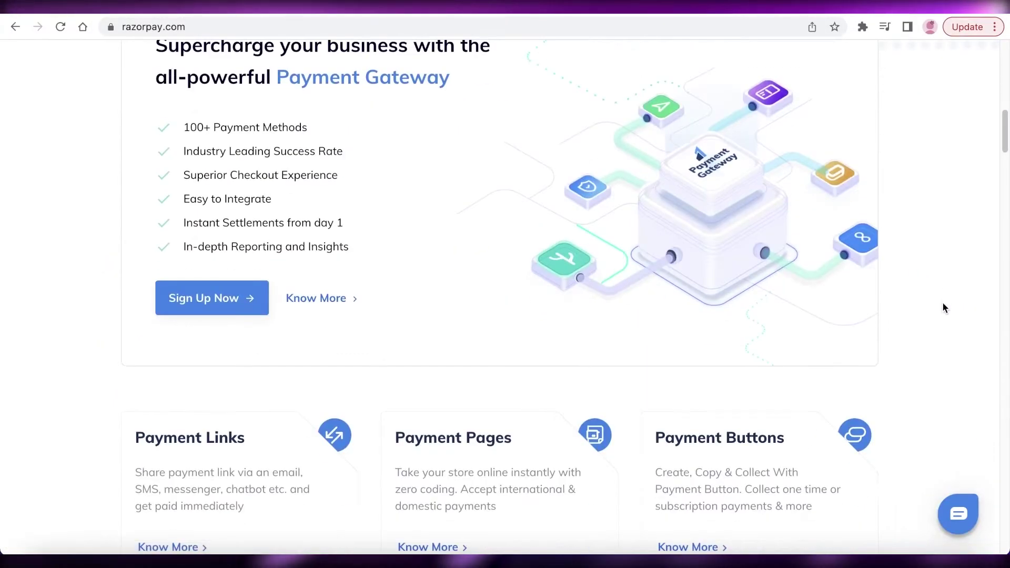
scroll(942, 307, "up", 15)
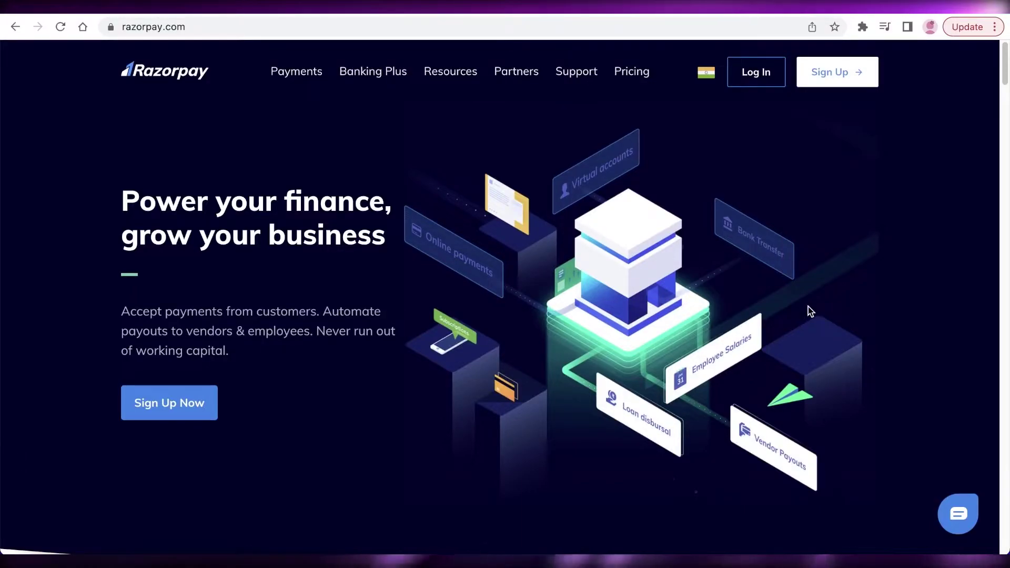
Open Razorpay's Payment Gateway product page and examine its checkout, dashboard, offers and international payment features.
mouse_move(292, 76)
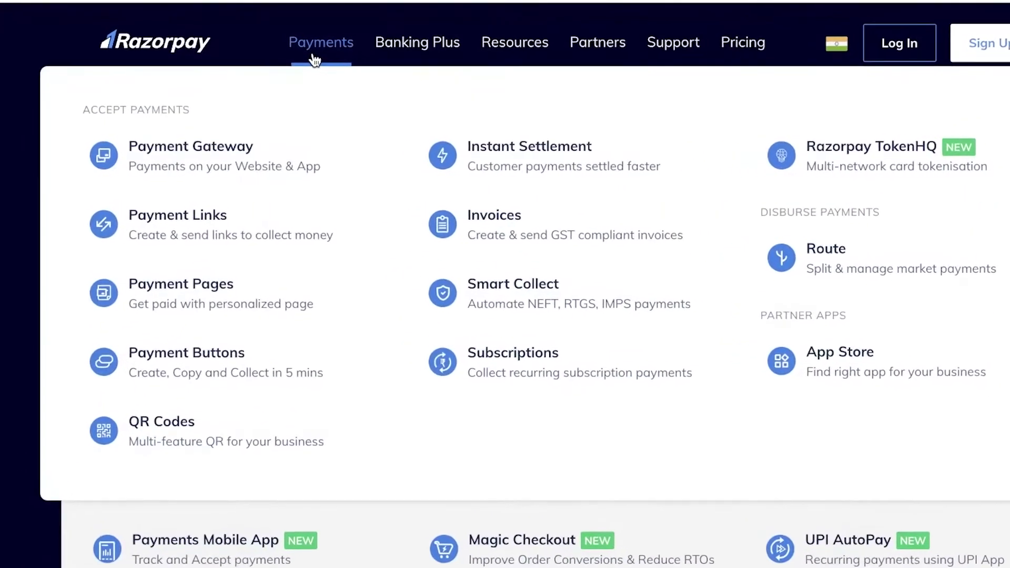
left_click(213, 179)
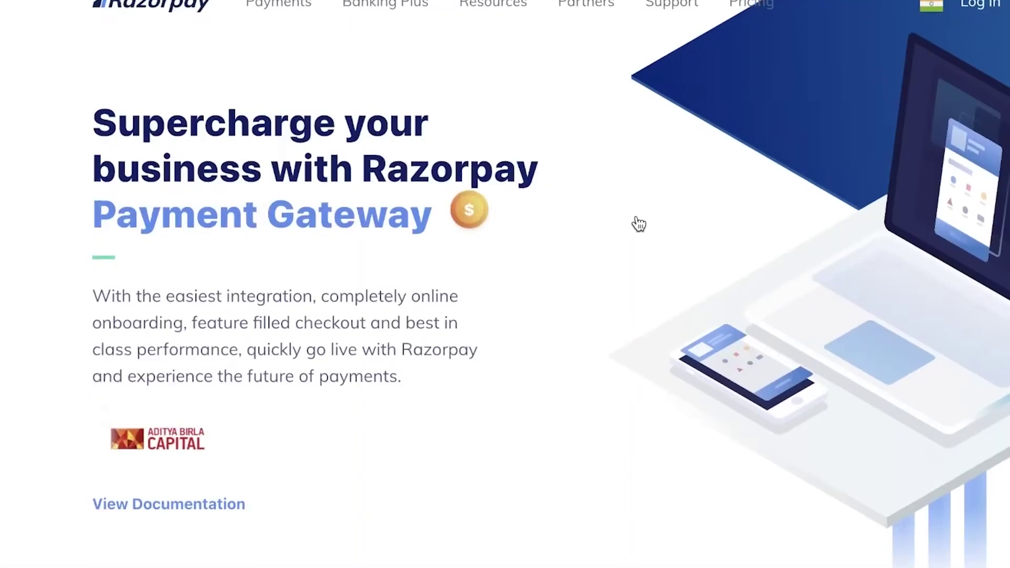
scroll(667, 208, "down", 10)
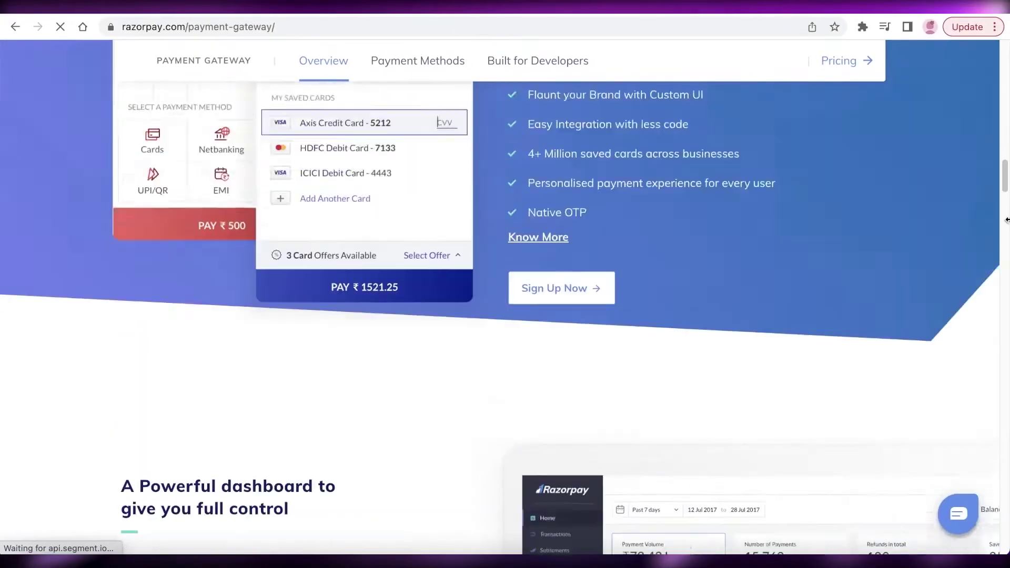
scroll(164, 343, "up", 2)
scroll(872, 219, "up", 5)
scroll(875, 229, "down", 12)
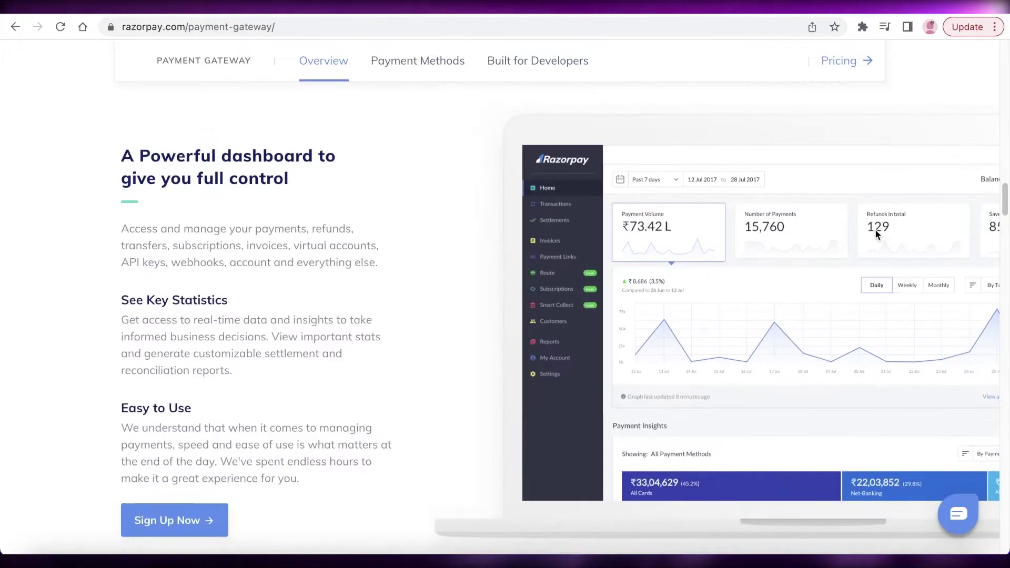
scroll(876, 231, "down", 15)
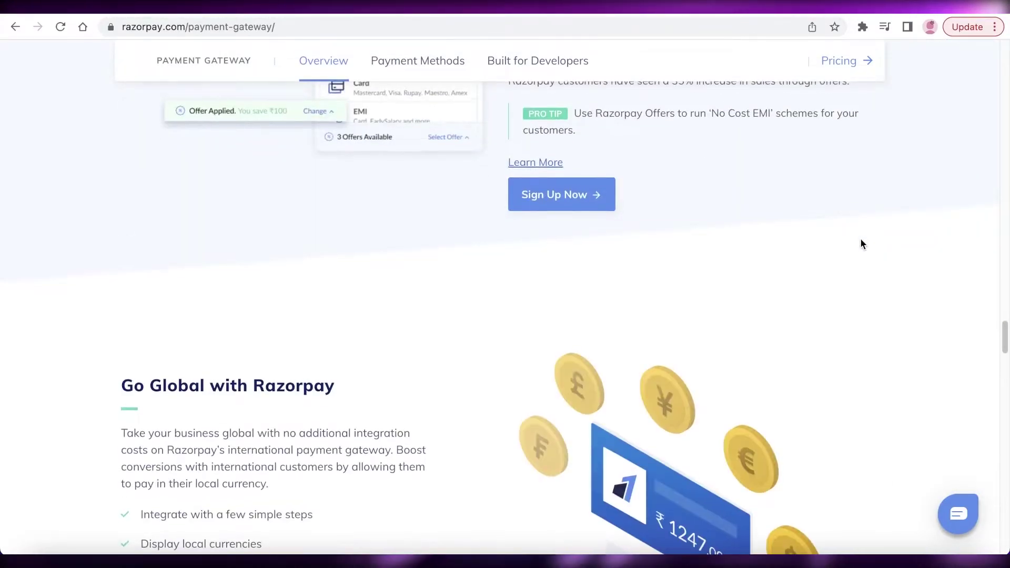
scroll(862, 244, "up", 12)
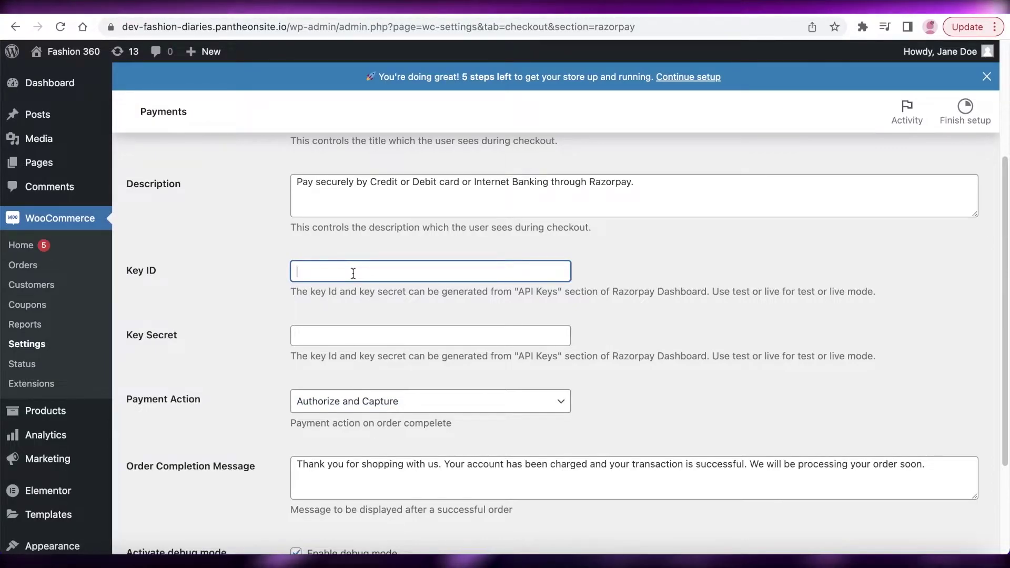
In the WooCommerce Razorpay settings, try Authorize as the Payment Action and restore Authorize and Capture.
scroll(357, 331, "down", 1)
left_click(558, 365)
left_click(634, 336)
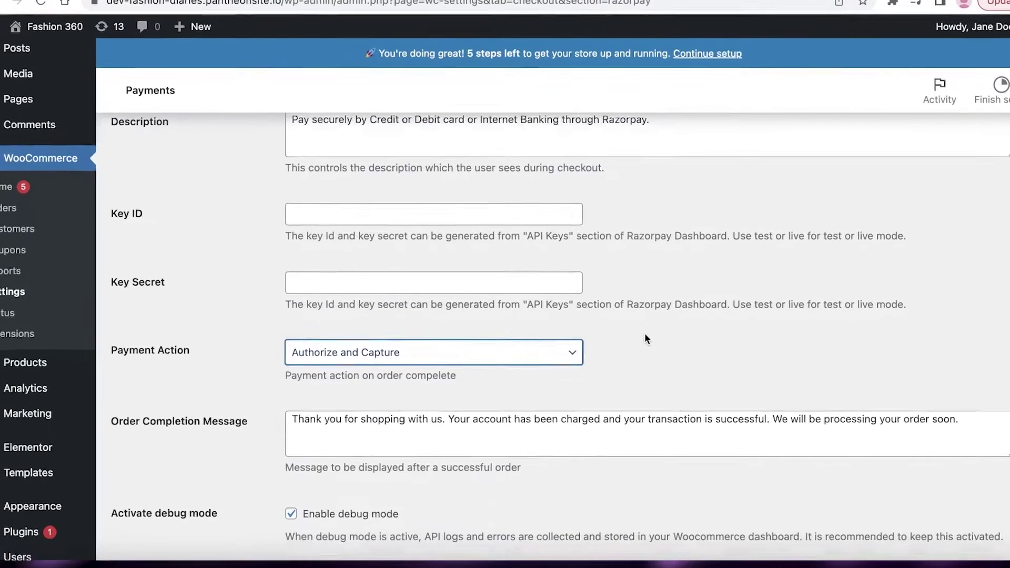
left_click(360, 354)
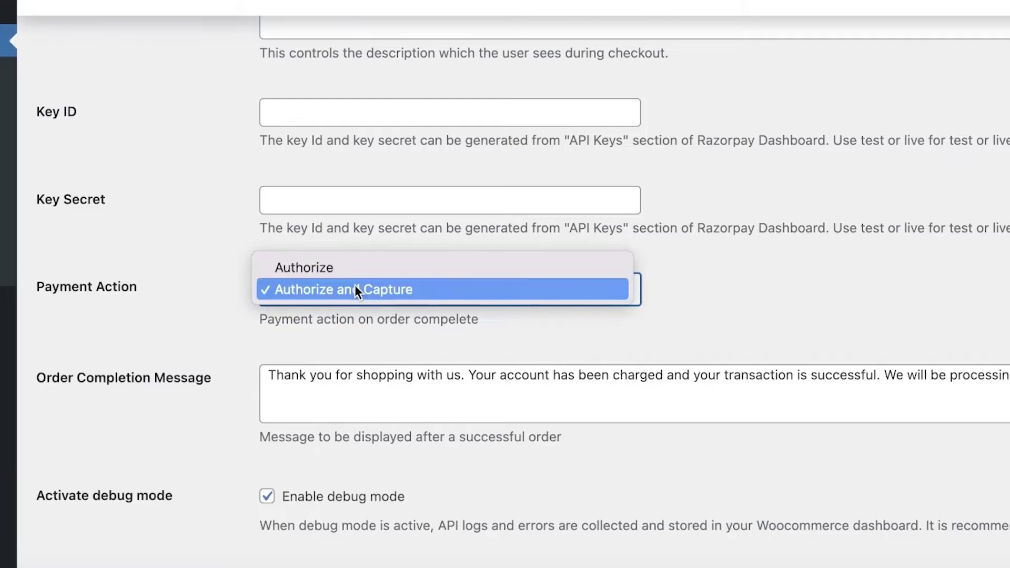
left_click(345, 269)
left_click(349, 298)
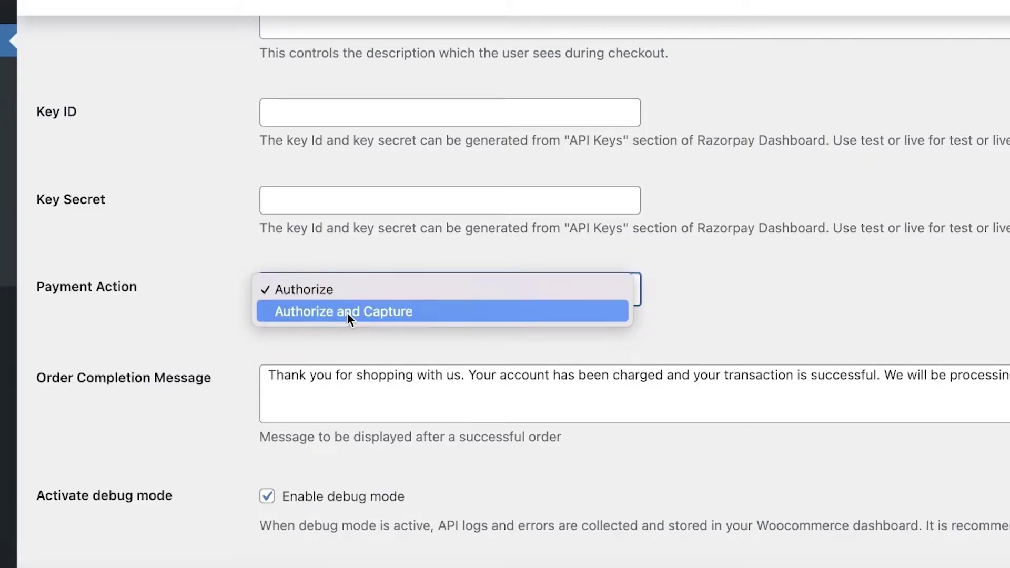
left_click(347, 312)
left_click(353, 301)
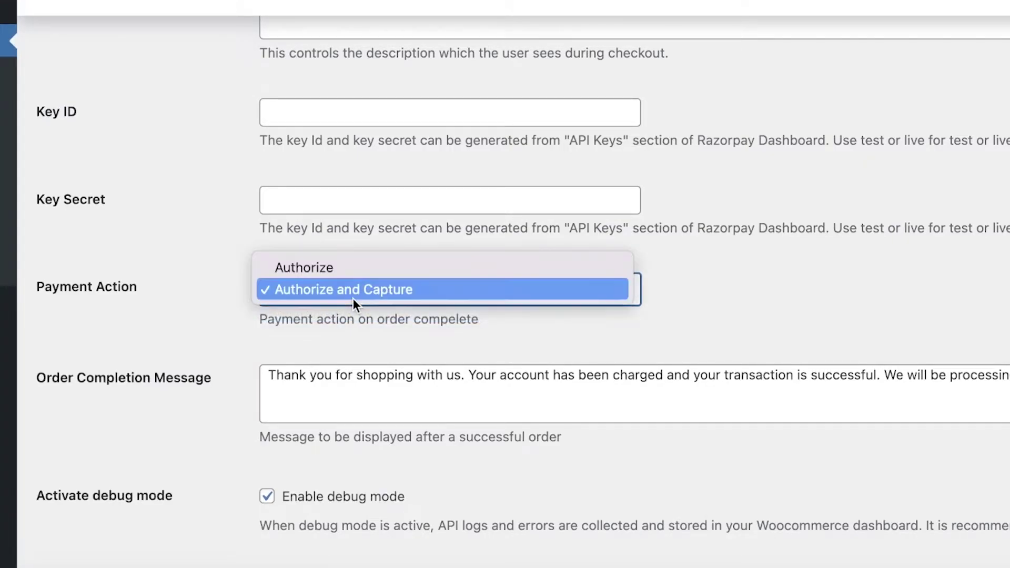
left_click(741, 245)
scroll(740, 245, "down", 2)
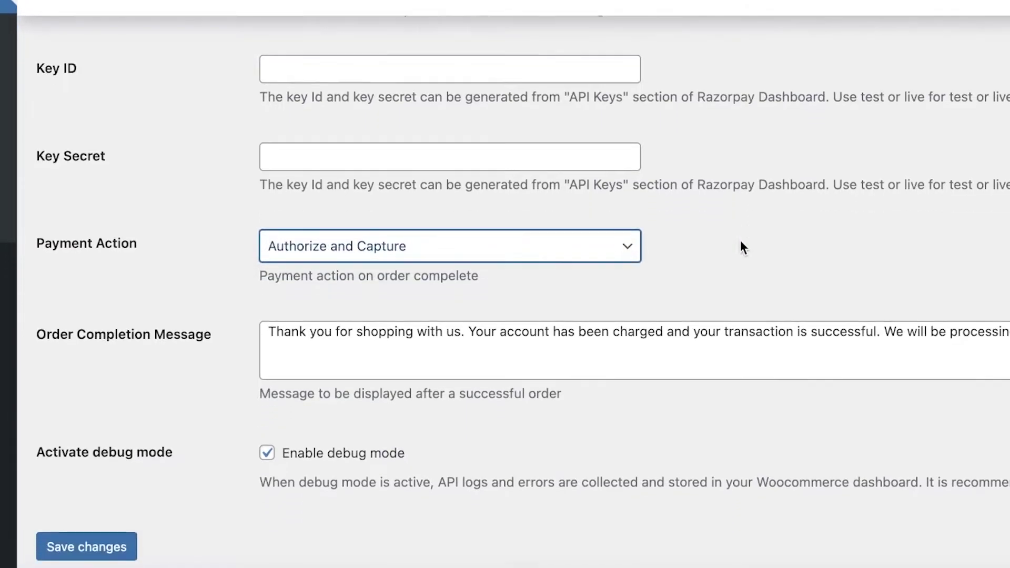
left_click(451, 239)
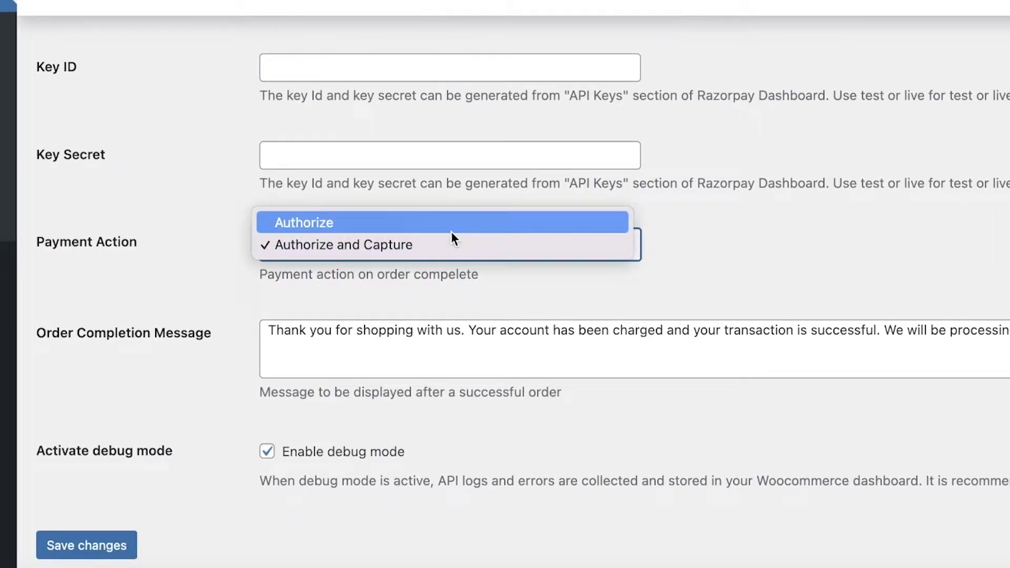
left_click(380, 250)
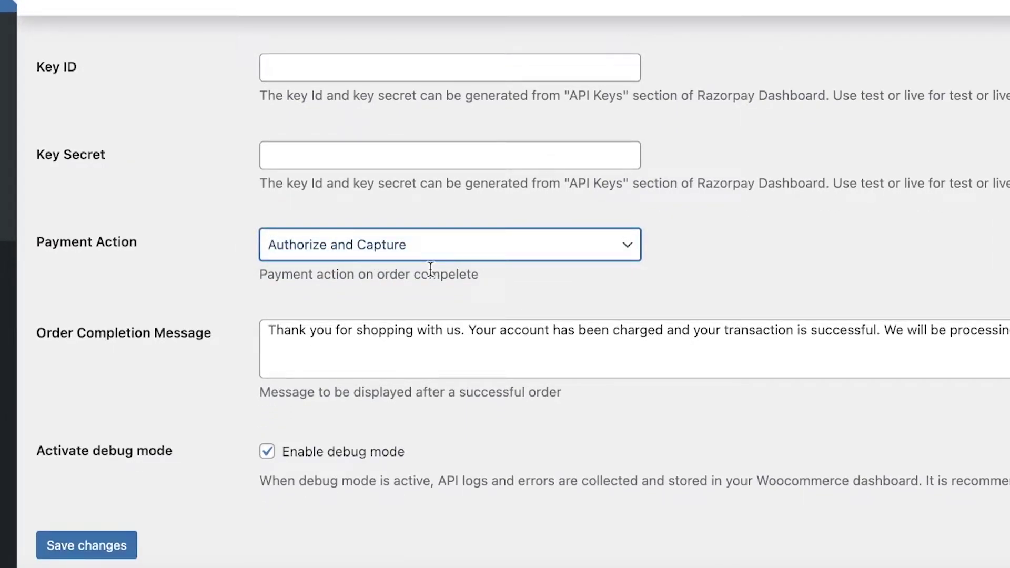
Read through the Order Completion Message and review the remaining Razorpay gateway settings, including the debug mode option.
scroll(316, 295, "down", 2)
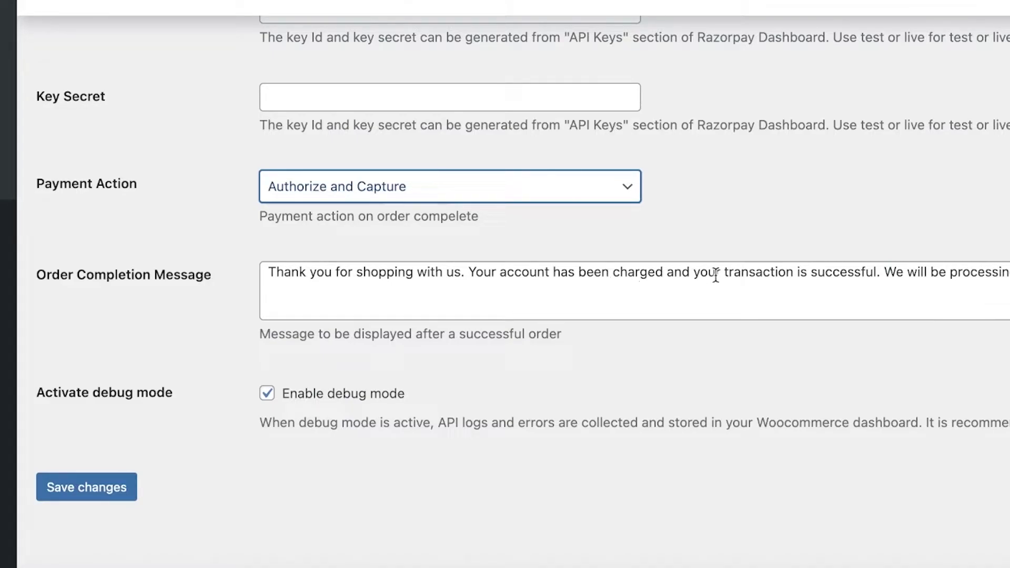
left_click(882, 274)
key("shift+Home")
key("shift+End")
key("Right")
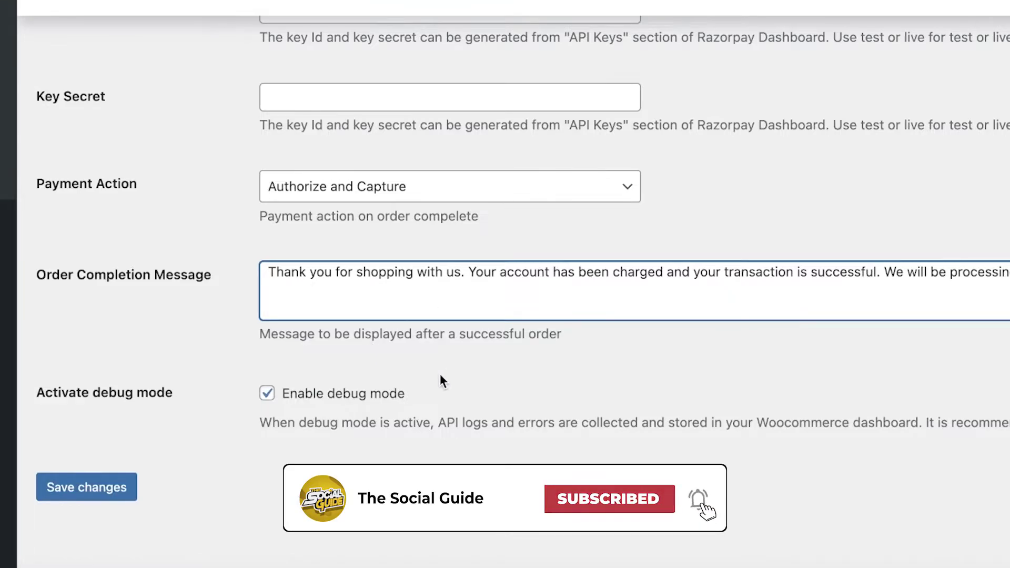
scroll(410, 380, "up", 10)
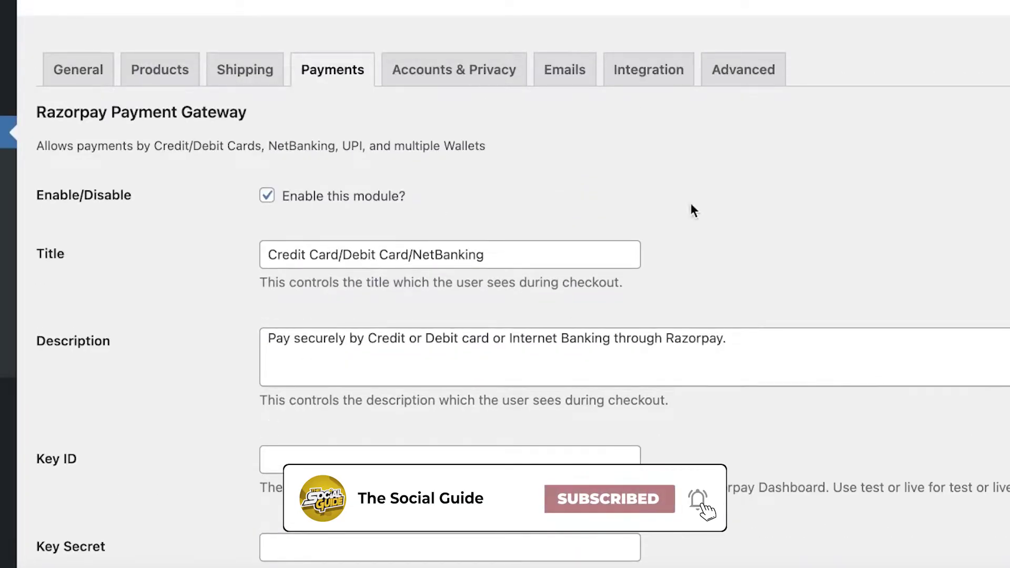
scroll(835, 440, "down", 8)
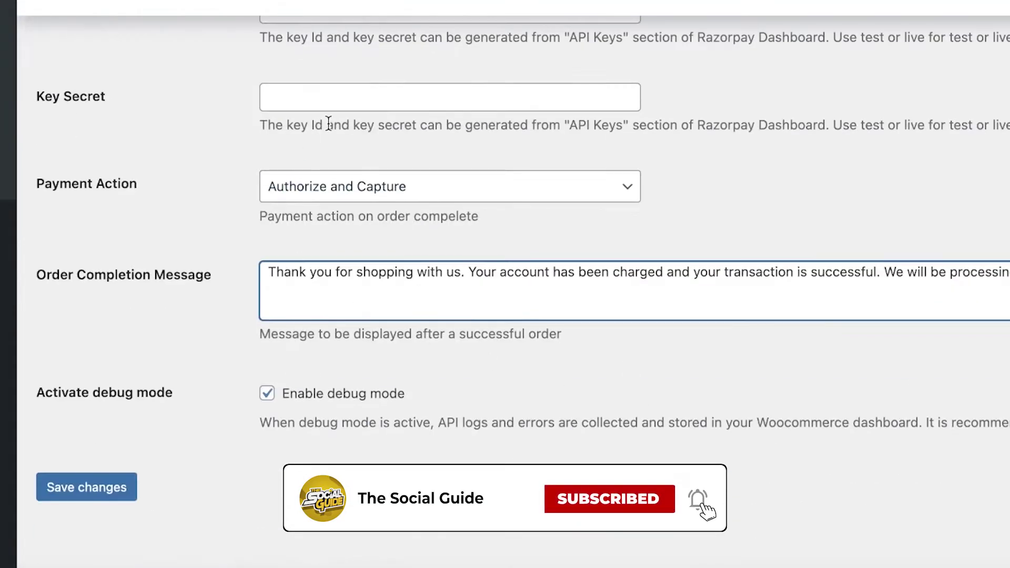
Return to the Razorpay Payment Gateway page and locate the sign-up option for creating an account.
scroll(227, 151, "up", 3)
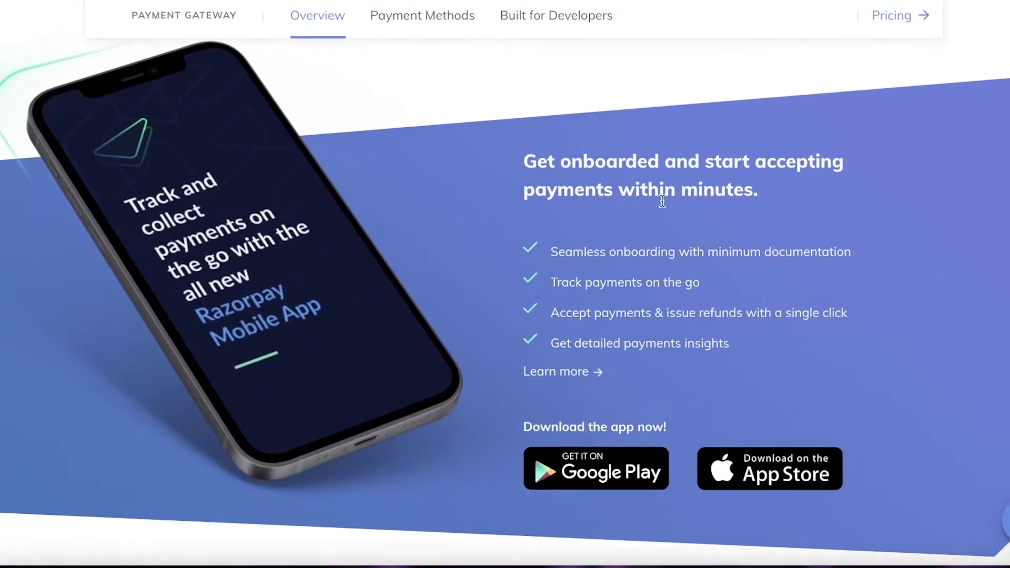
scroll(638, 234, "up", 10)
scroll(639, 234, "up", 10)
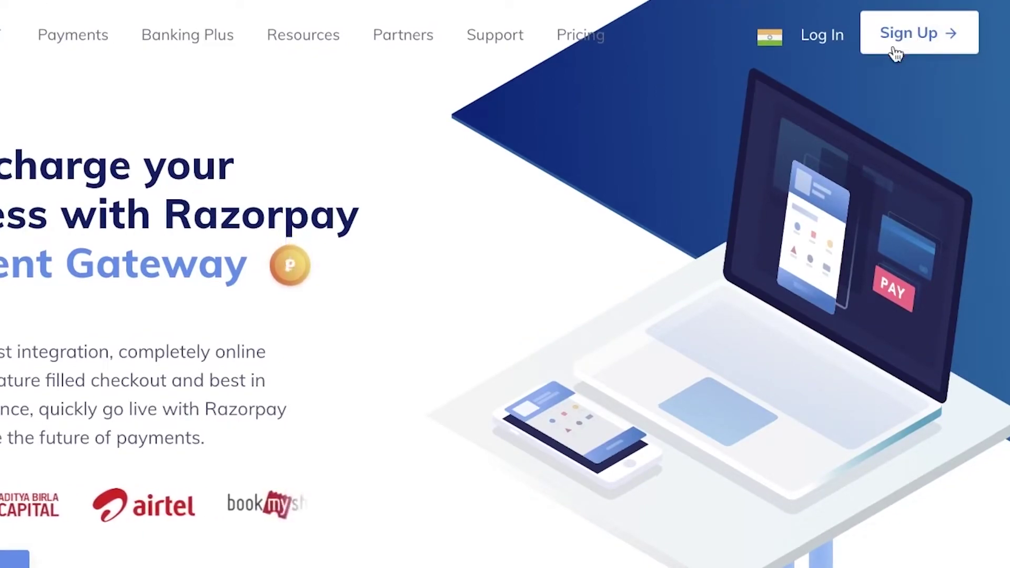
scroll(496, 37, "down", 2)
scroll(494, 36, "up", 2)
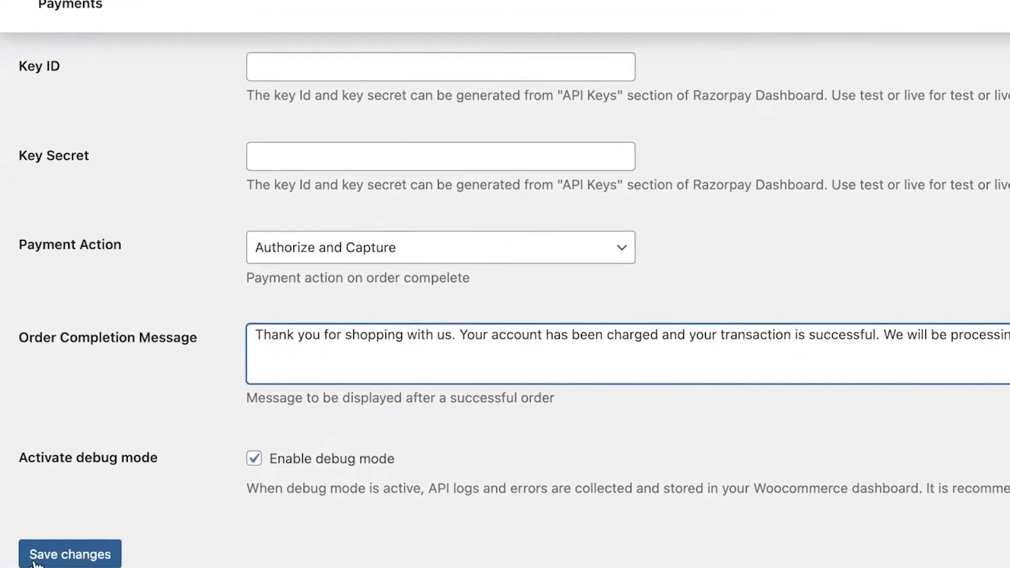
Save the Razorpay payment gateway settings and go back to the WooCommerce home page.
left_click(37, 558)
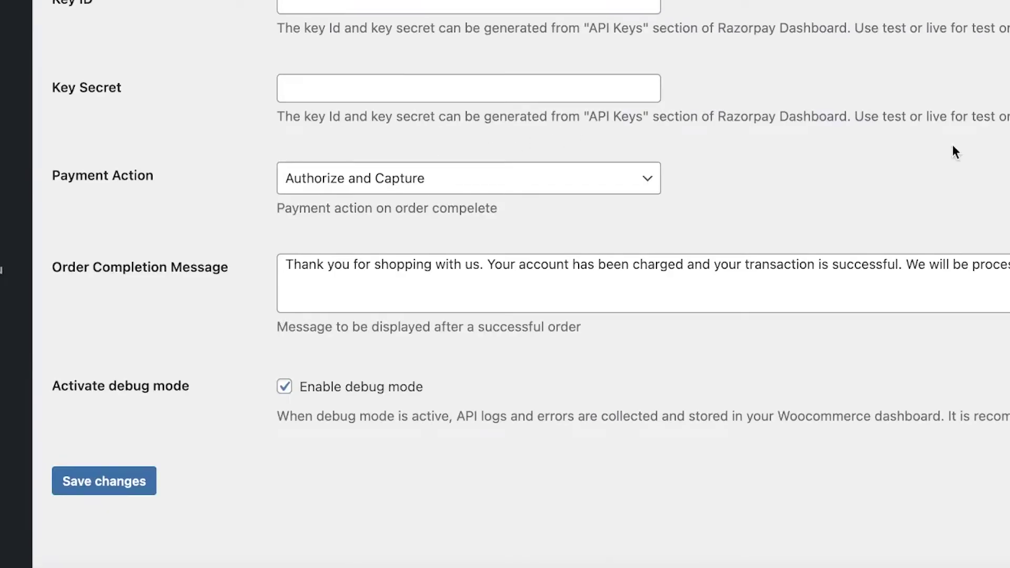
scroll(956, 152, "up", 10)
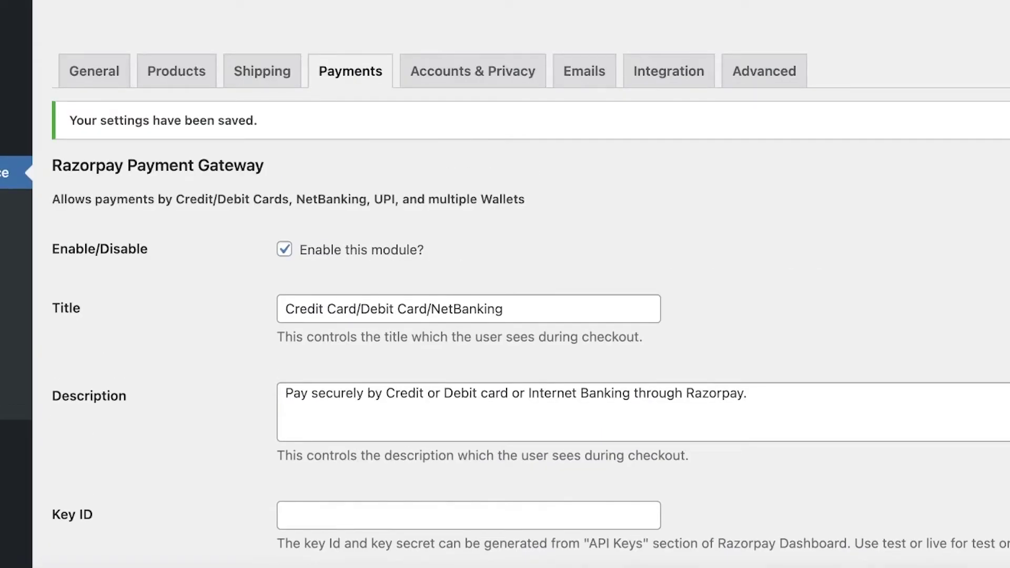
left_click(26, 248)
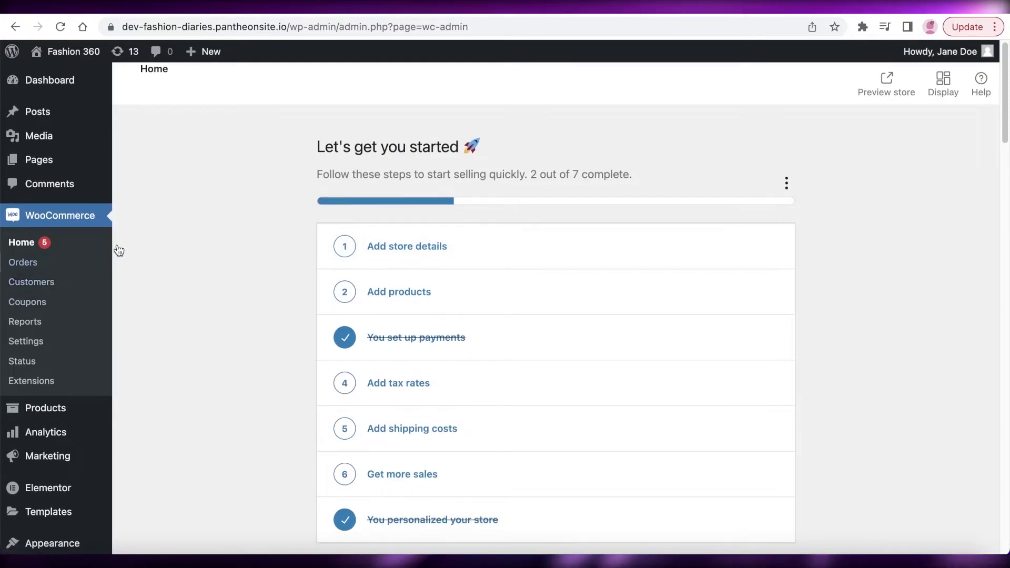
Open the installed plugins list and search it for razorpay.
scroll(207, 226, "down", 7)
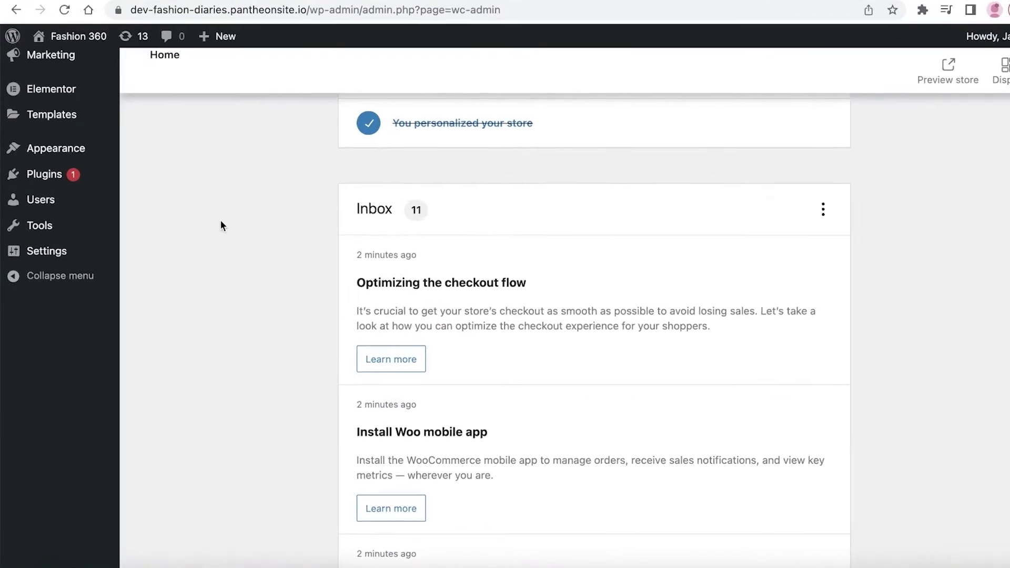
mouse_move(80, 174)
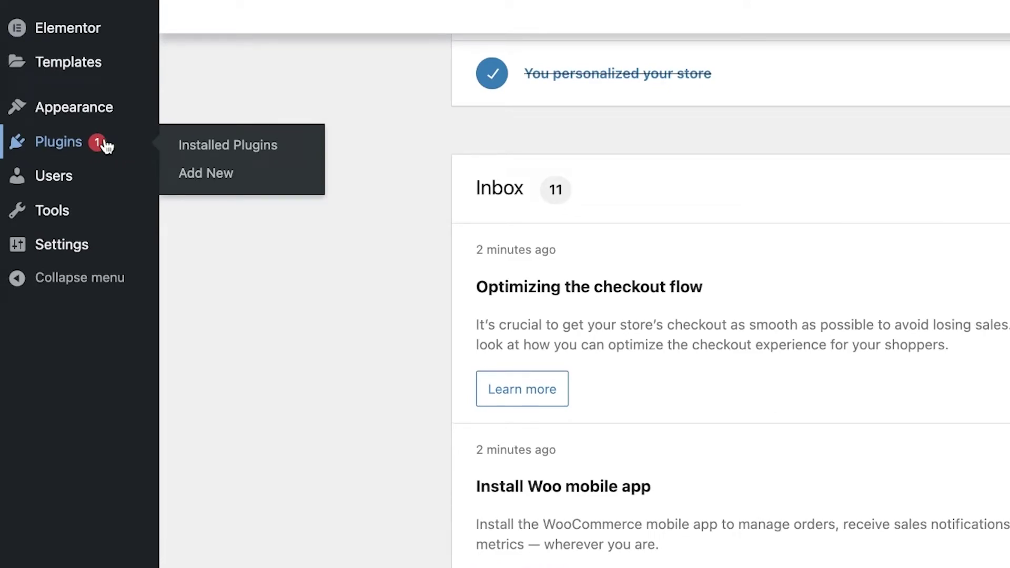
left_click(105, 146)
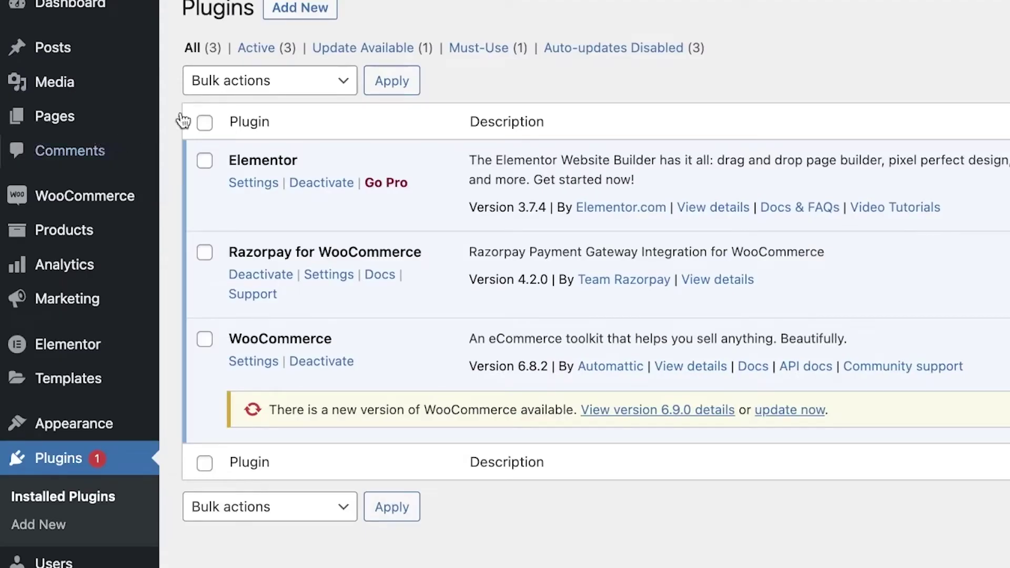
left_click(894, 31)
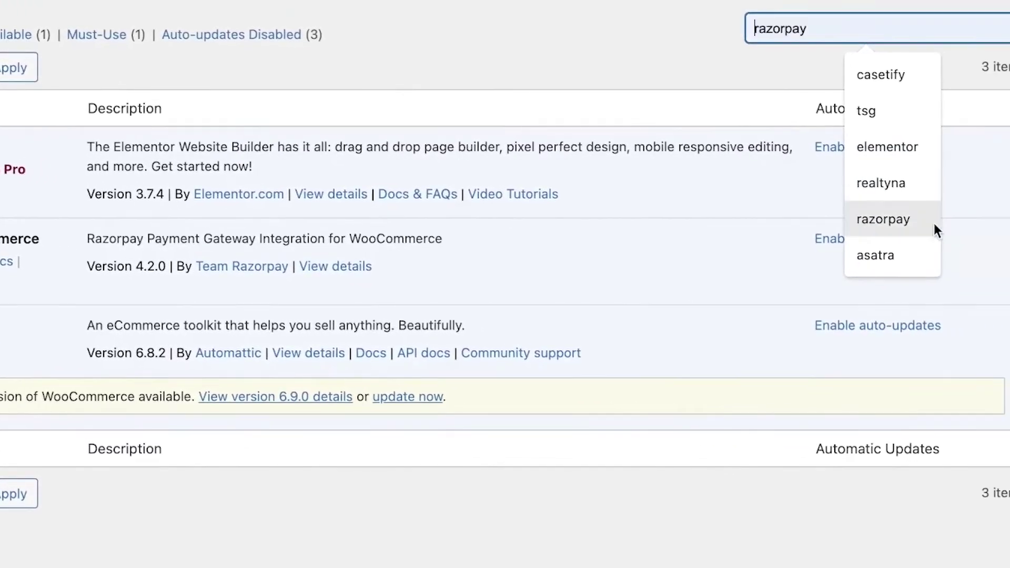
left_click(934, 226)
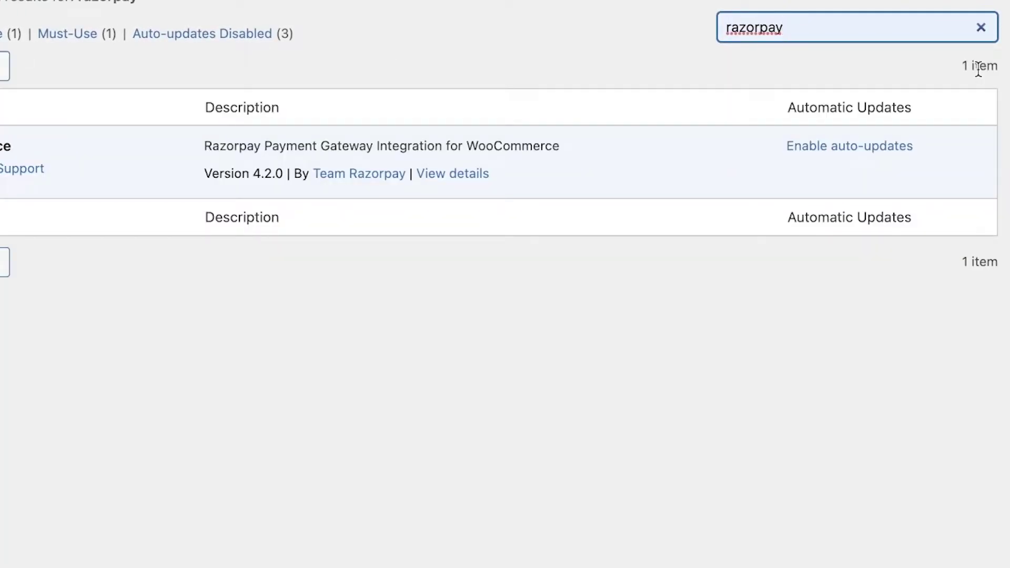
Go to the page for adding new plugins and search the plugin directory for razorpay.
left_click(201, 83)
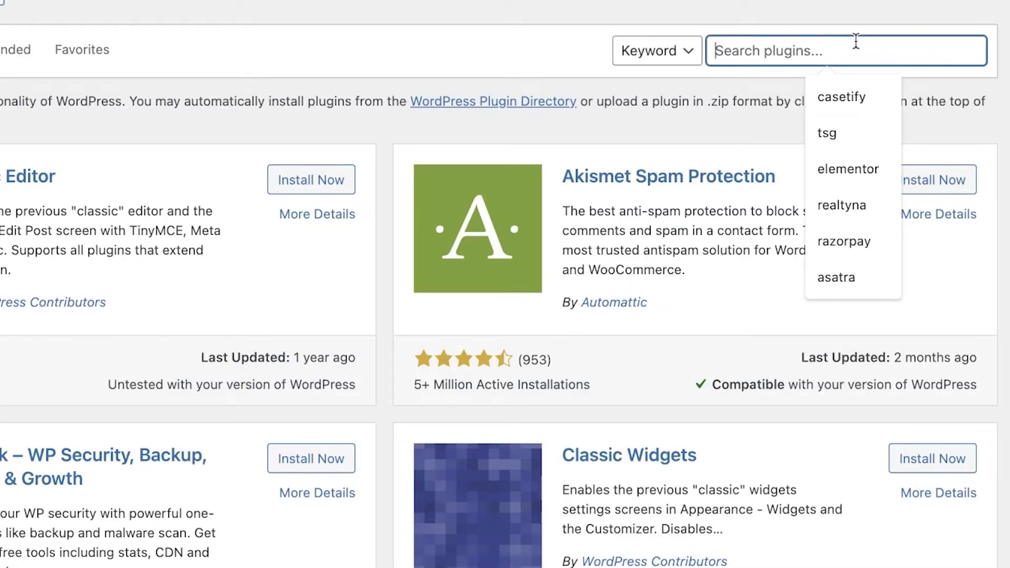
type("r")
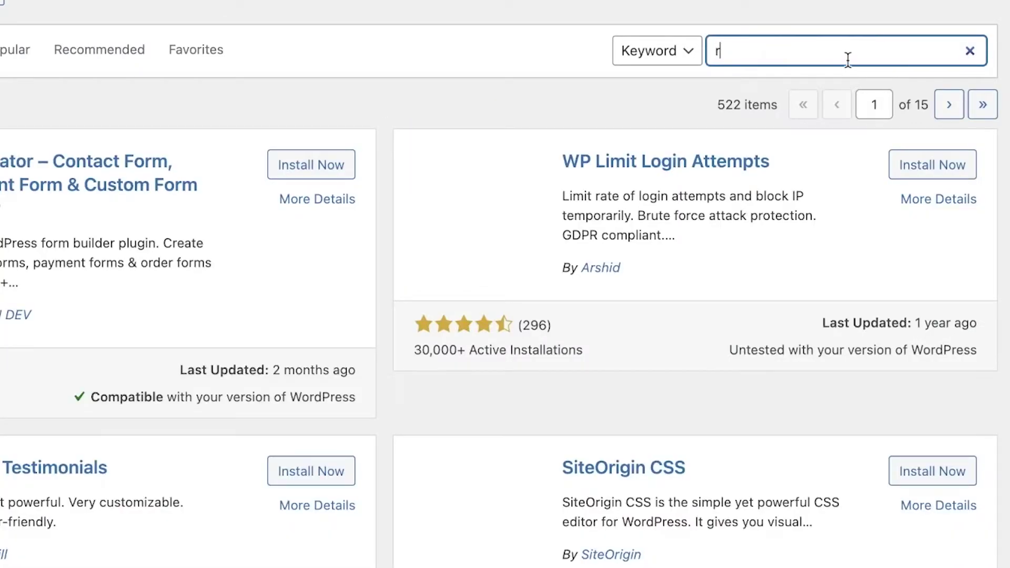
left_click(848, 61)
left_click(862, 97)
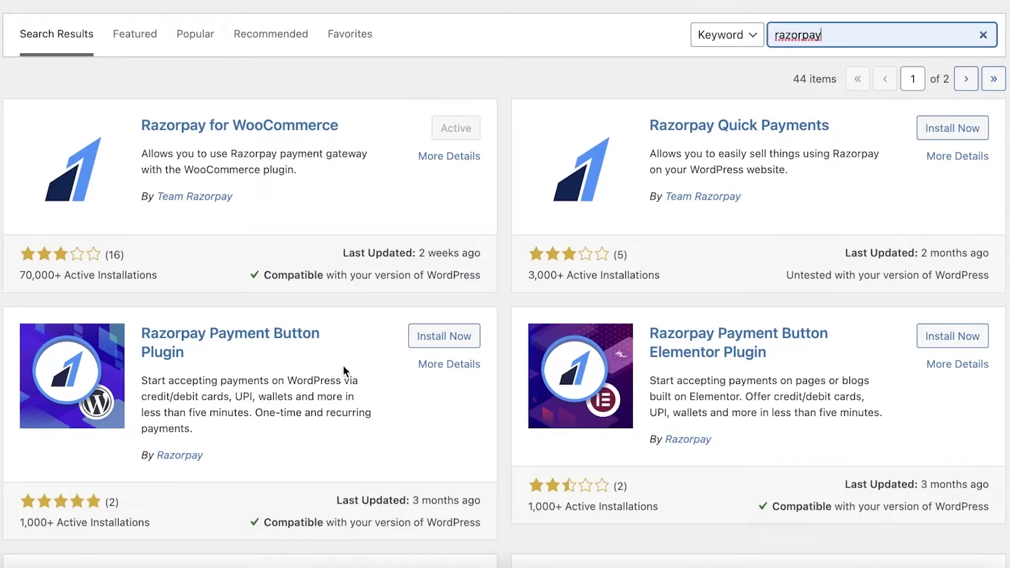
Install and activate the Razorpay Payment Button Plugin from the search results.
scroll(579, 400, "down", 1)
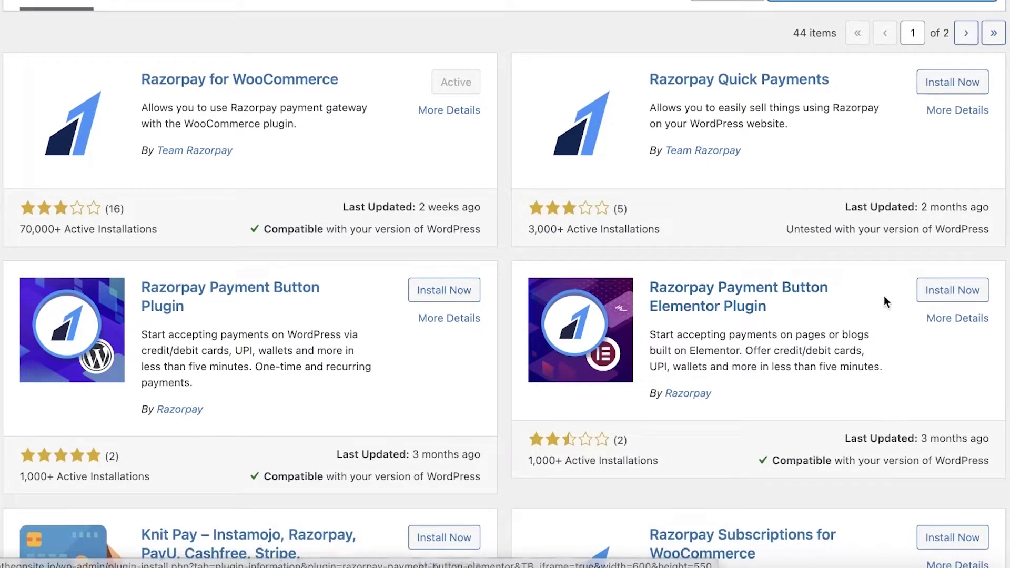
left_click(437, 291)
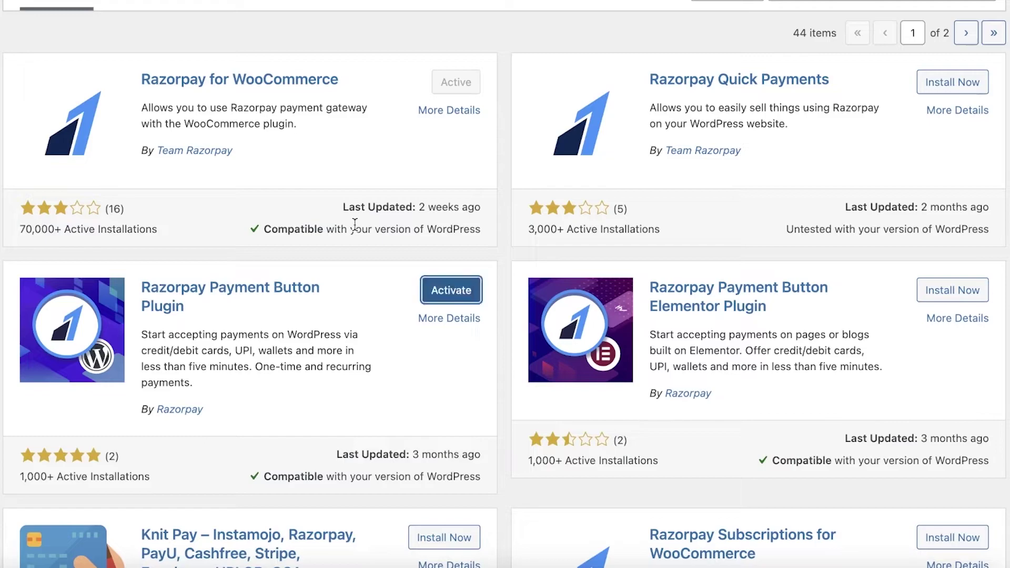
left_click(467, 293)
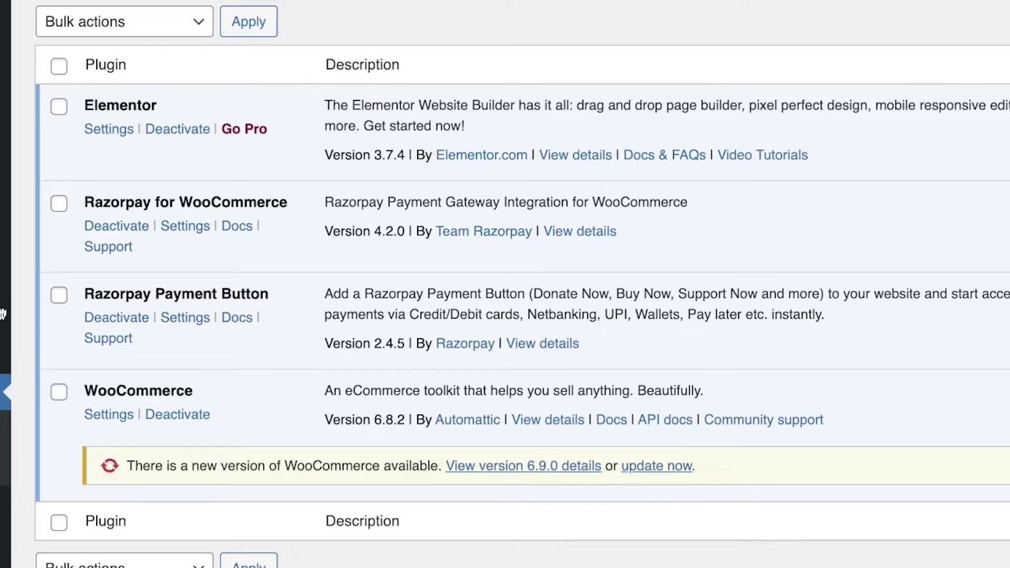
Open the Razorpay Payment Button plugin's settings and review its title, description, API key fields and payment action options.
left_click(192, 326)
scroll(184, 242, "down", 3)
scroll(421, 263, "up", 3)
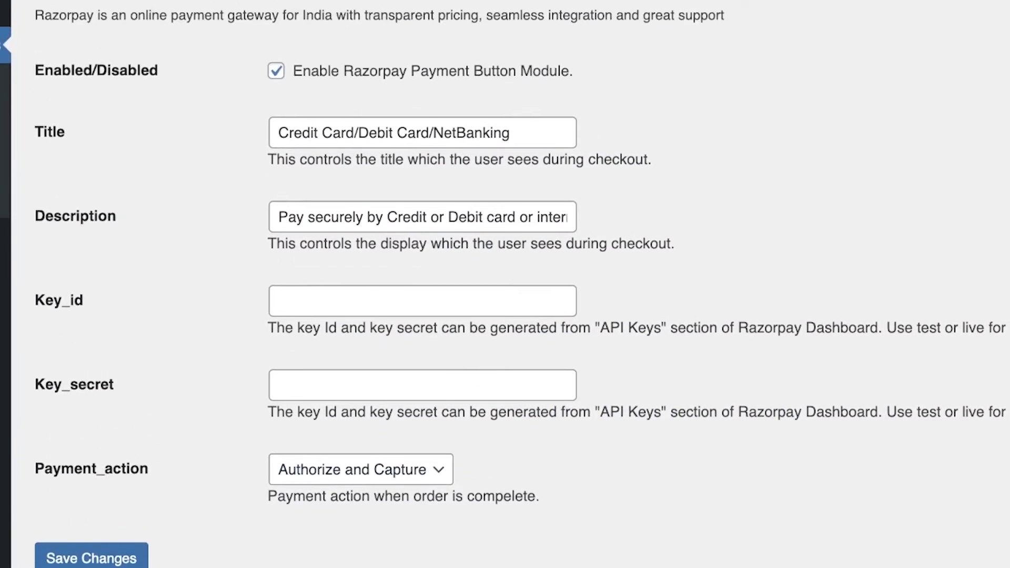
scroll(260, 208, "down", 3)
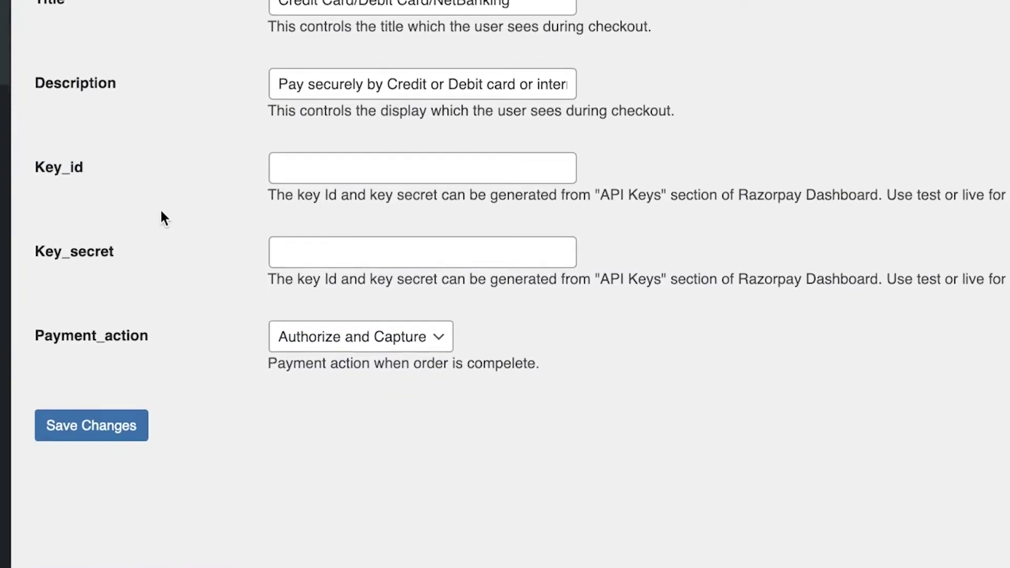
left_click(316, 336)
left_click(279, 336)
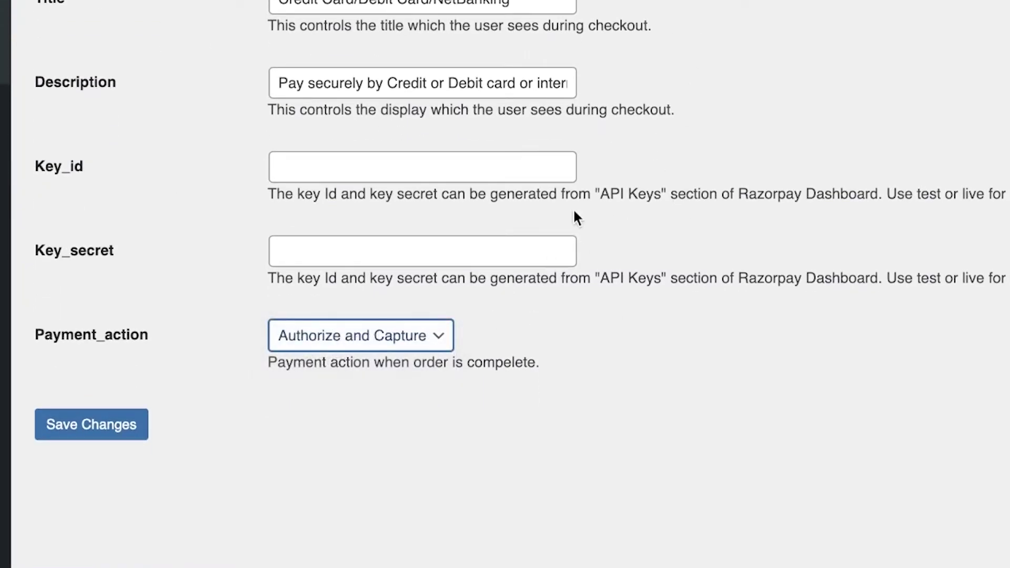
scroll(575, 218, "up", 3)
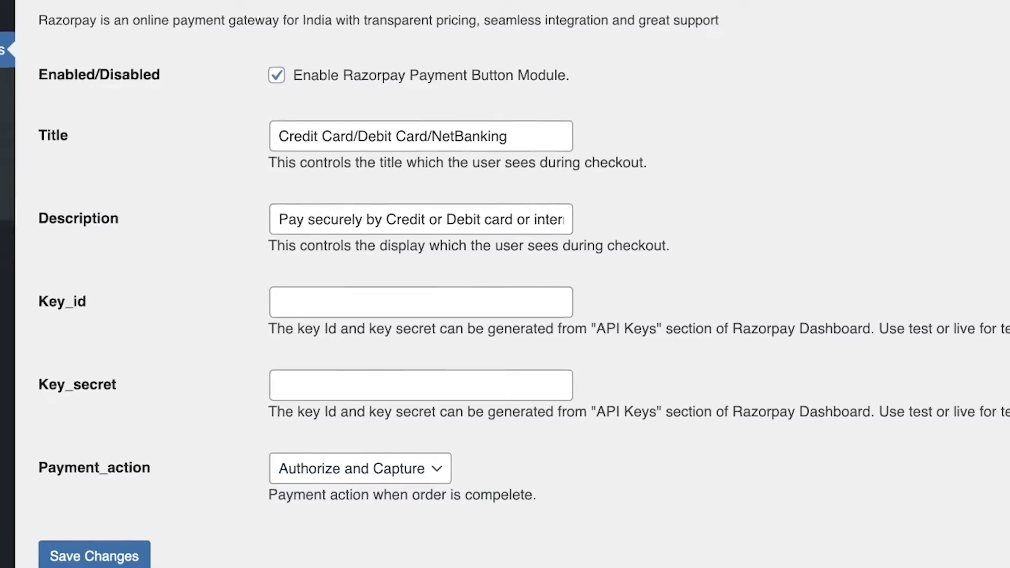
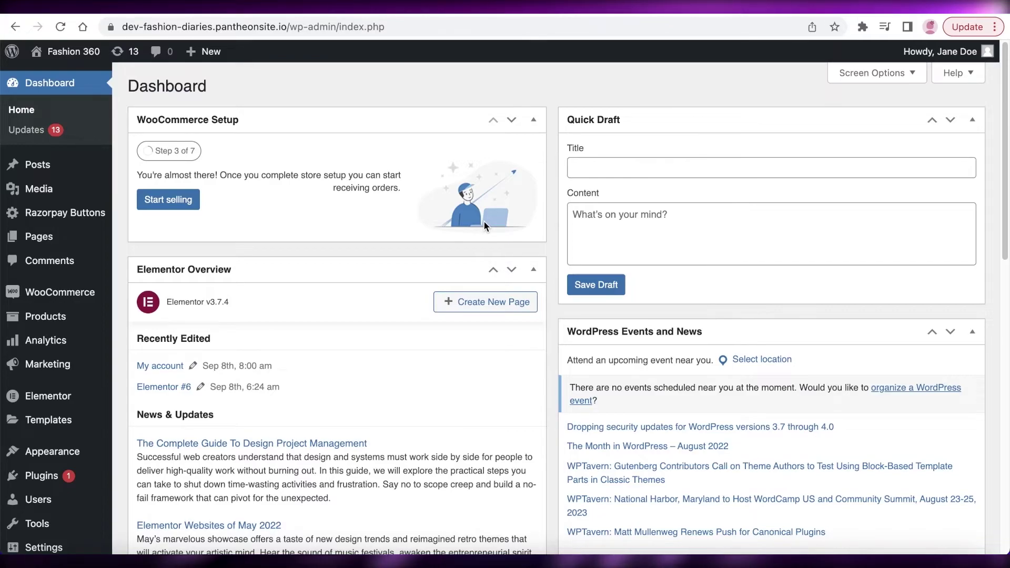
Open the WooCommerce home page from the WordPress dashboard.
mouse_move(57, 293)
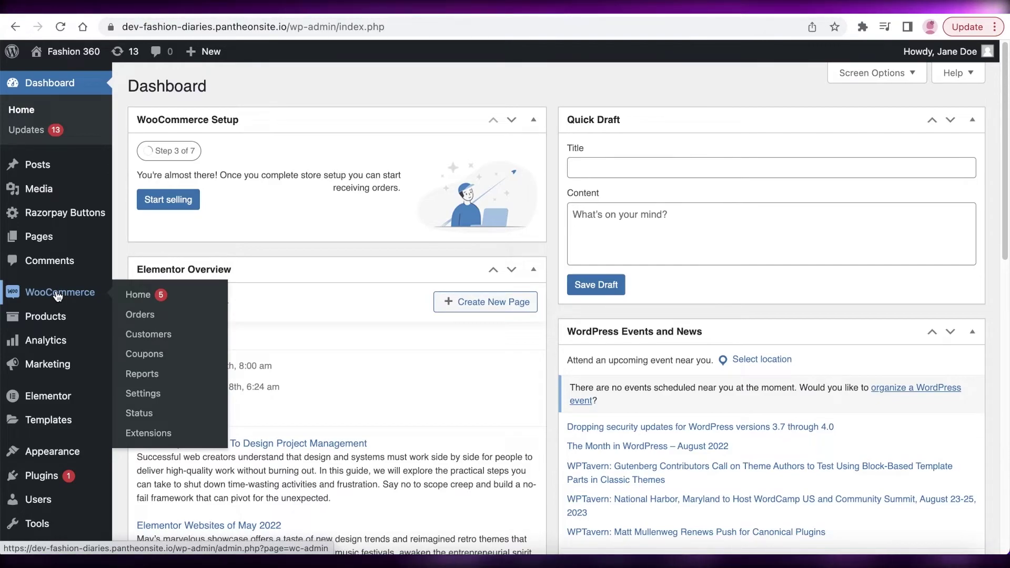
left_click(129, 295)
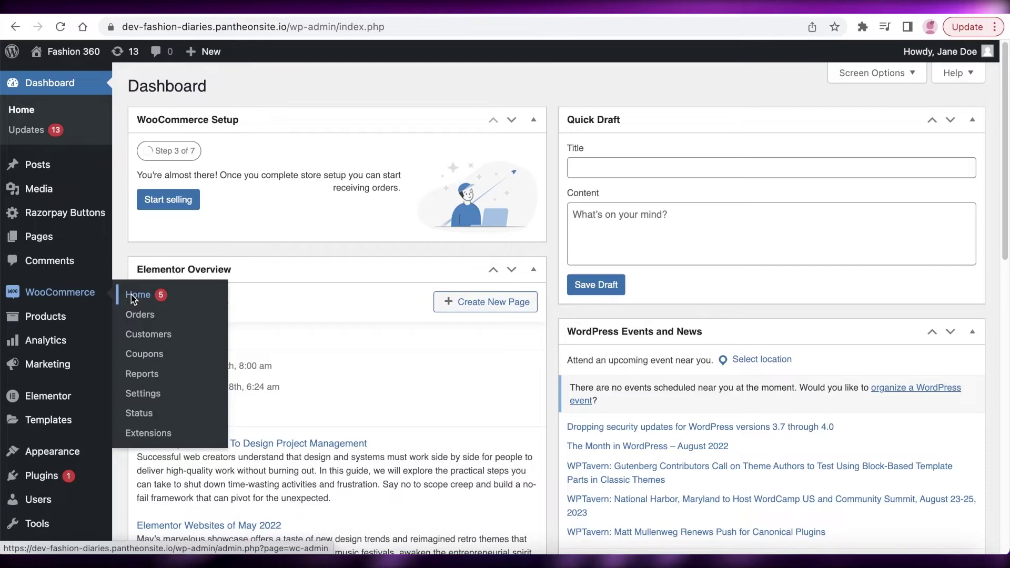